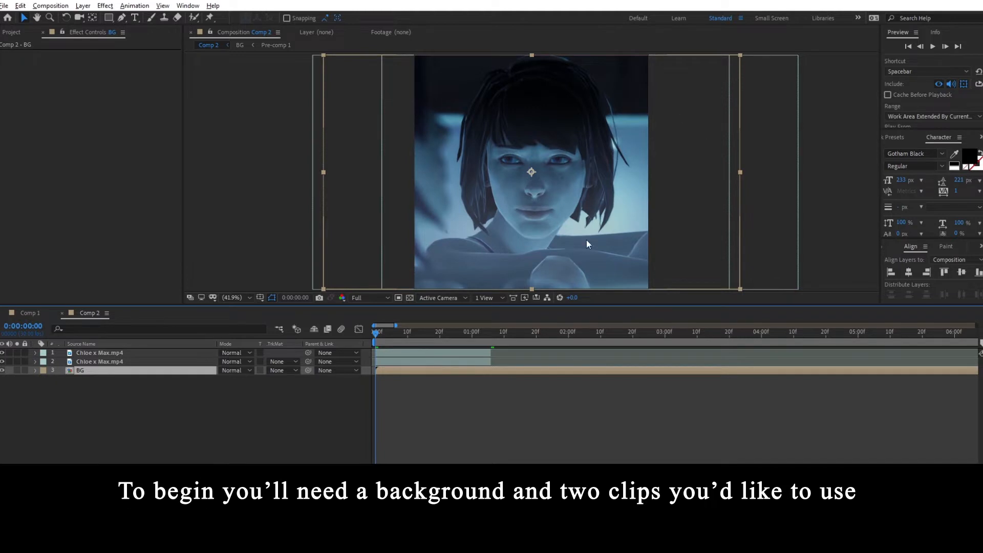
# - Draw a centred square rectangle mask on the lower Chloe x Max.mp4 layer, leaving an even border of background around it
pyautogui.click(113, 352)
pyautogui.click(121, 361)
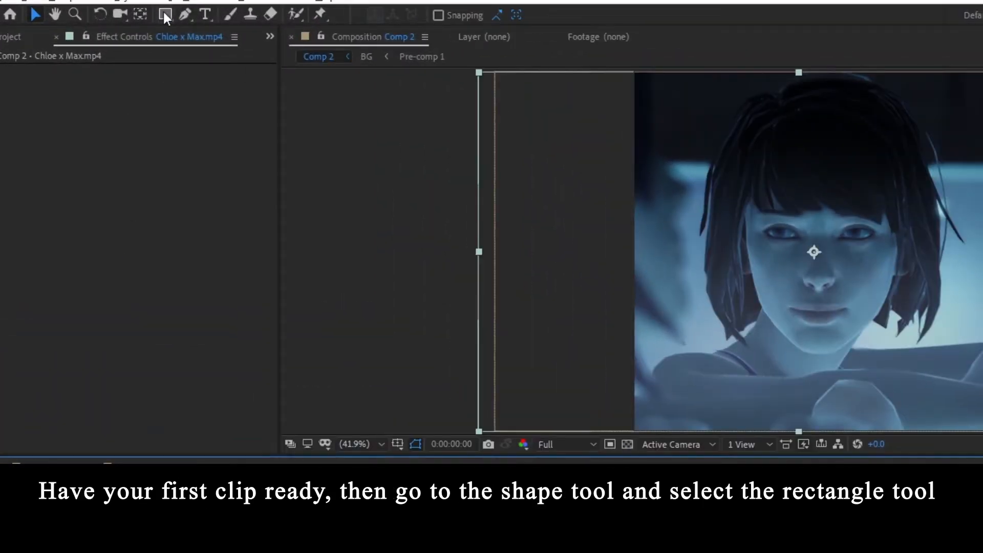
pyautogui.click(167, 17)
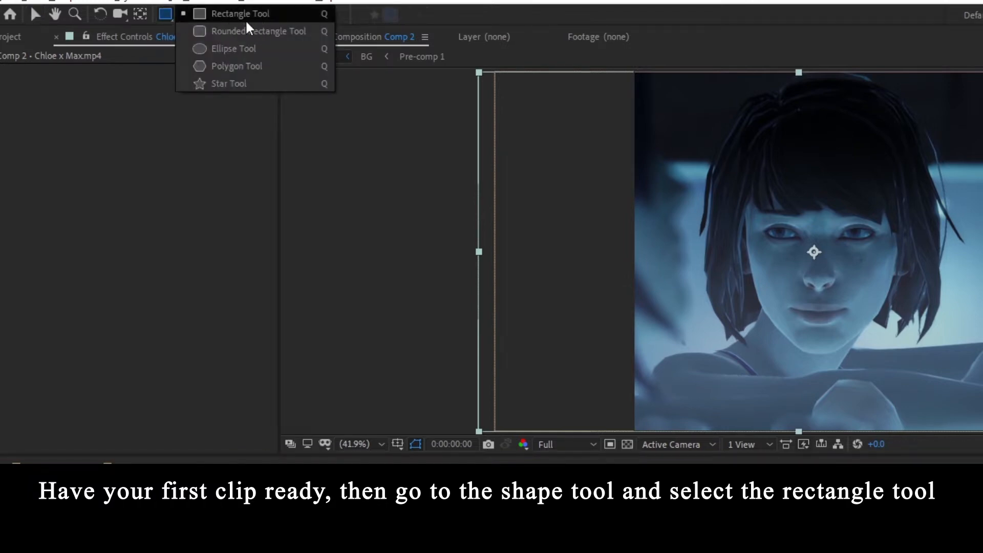
pyautogui.click(305, 18)
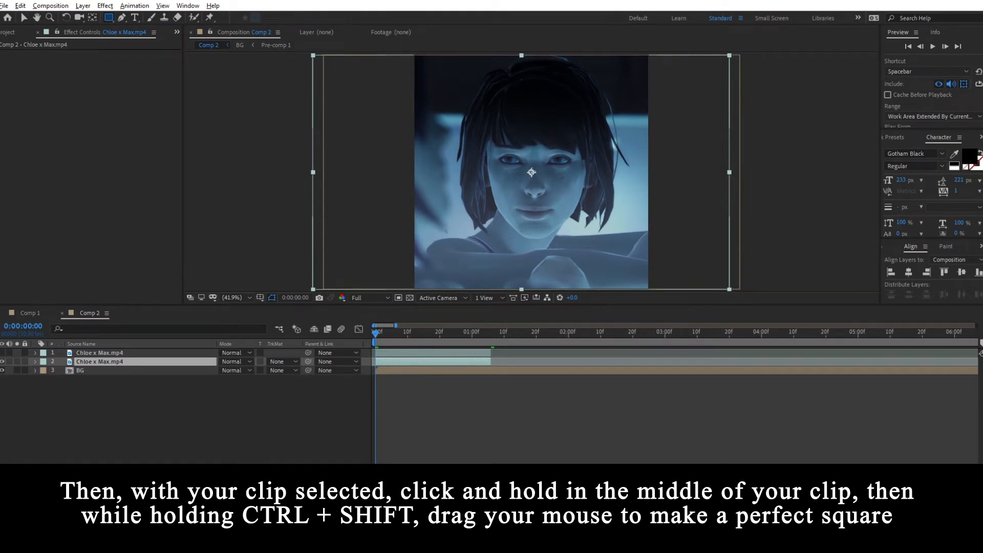
pyautogui.moveTo(531, 172); pyautogui.dragTo(422, 86)
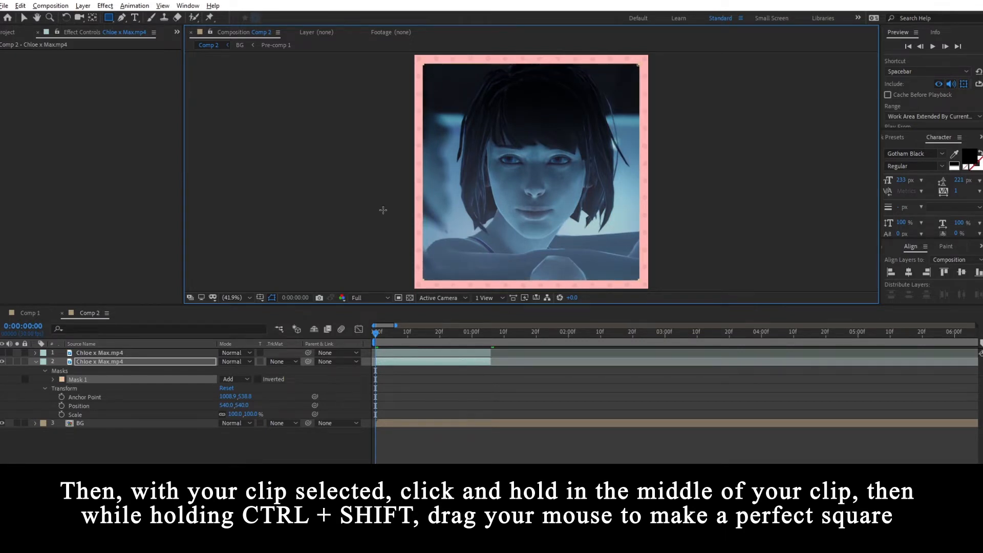
# - Centre the anchor point on the masked lower clip and align the clip horizontally and vertically to the composition's centre
pyautogui.click(119, 363)
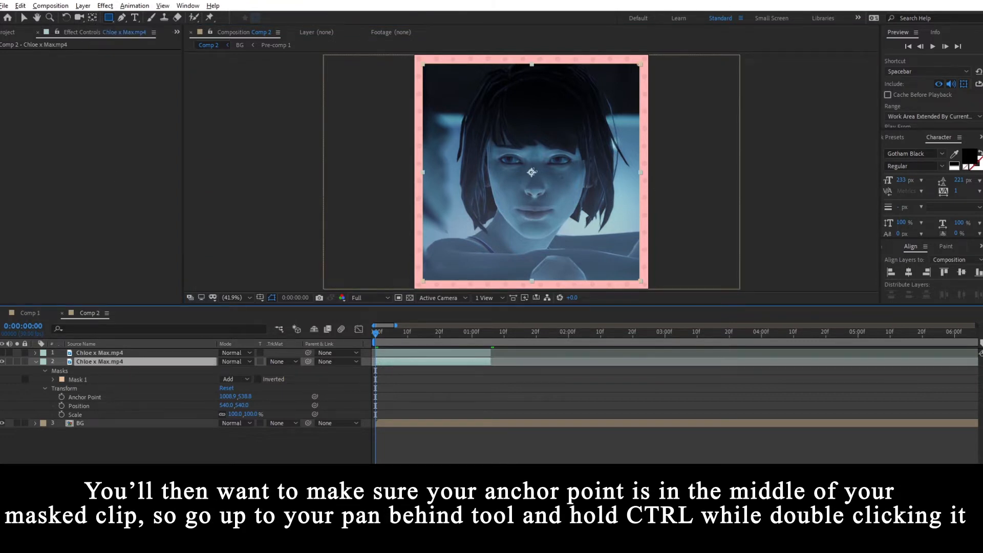
pyautogui.keyDown('ctrl'); pyautogui.doubleClick(92, 20); pyautogui.keyUp('ctrl')
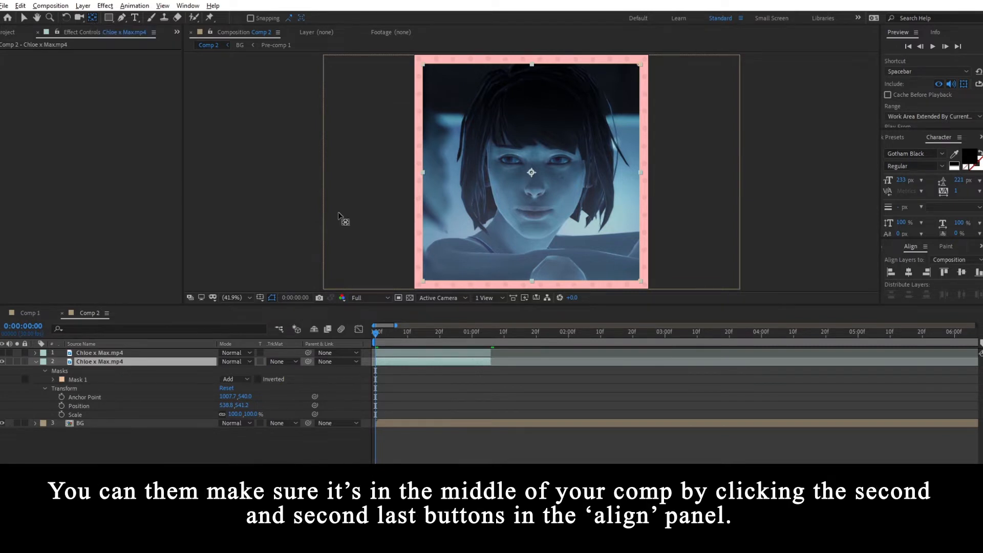
pyautogui.click(908, 272)
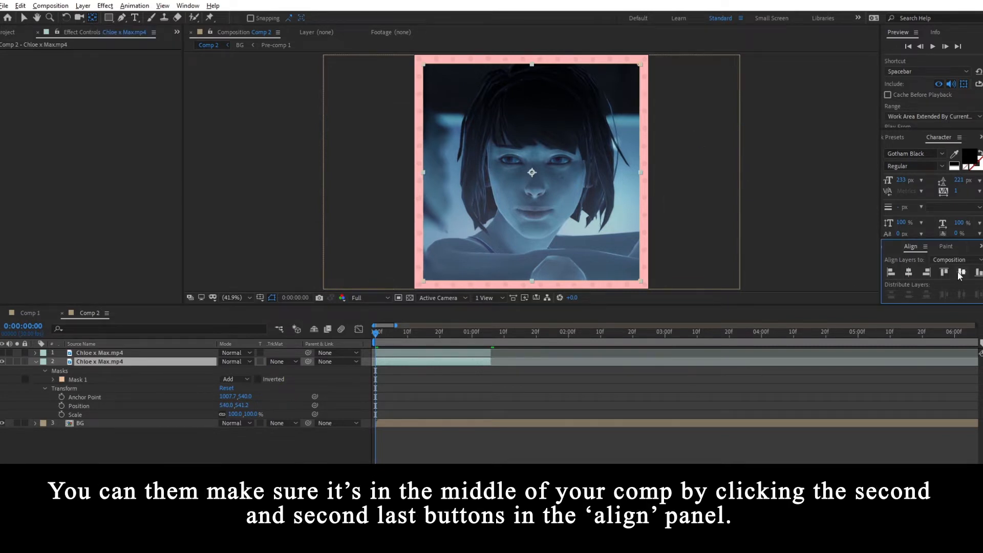
pyautogui.click(961, 272)
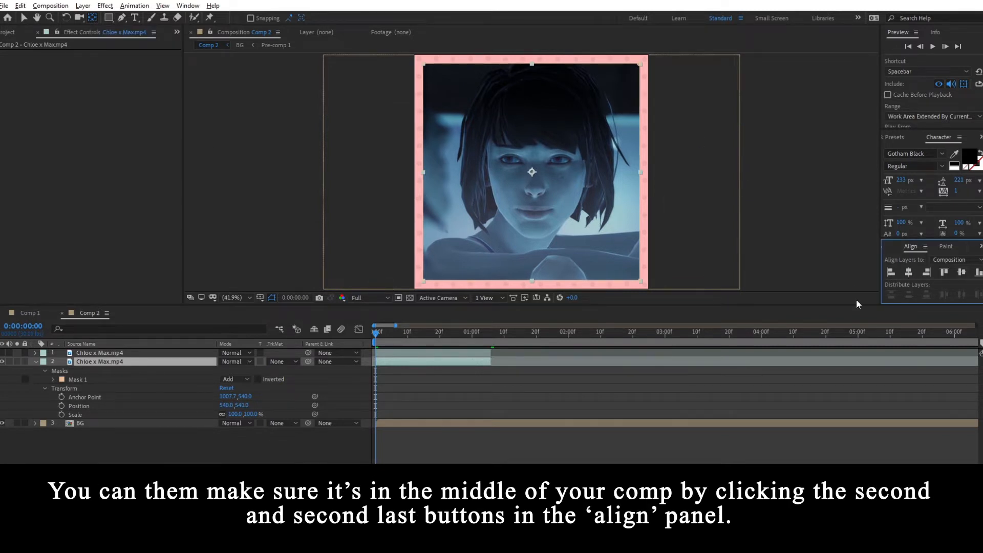
pyautogui.press('v')
# - Copy Mask 1 from the lower clip onto the upper Chloe x Max.mp4 layer, with the lower clip hidden and the upper one shown
pyautogui.click(89, 379)
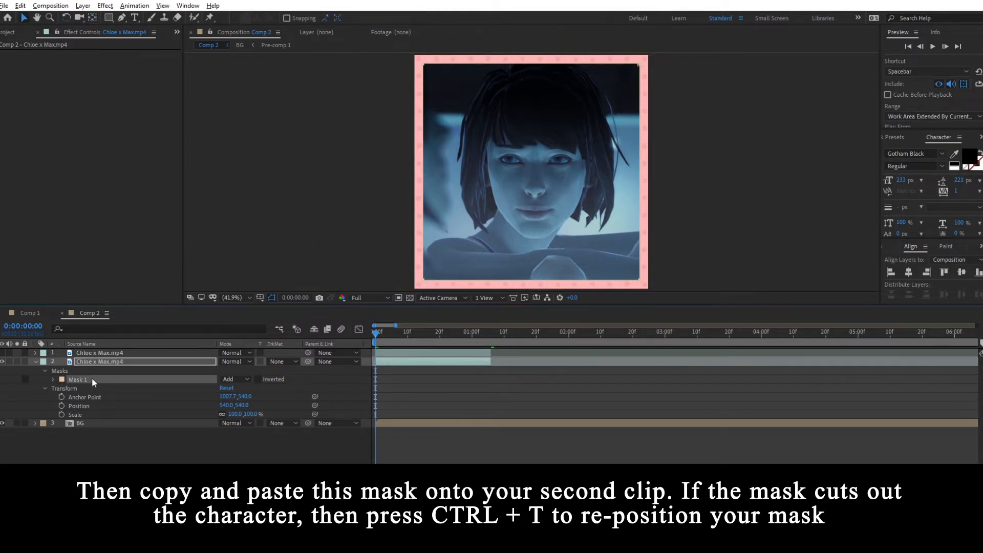
pyautogui.click(2, 361)
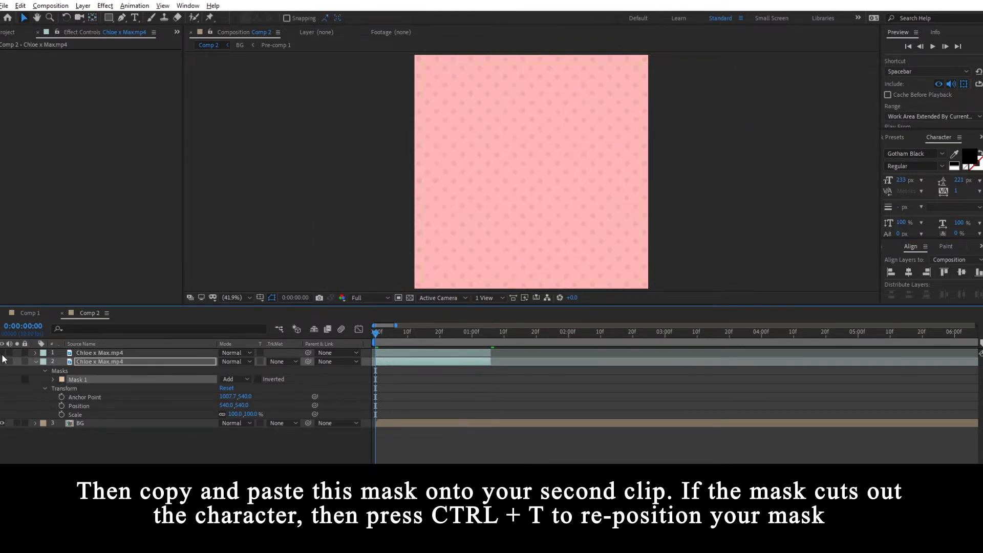
pyautogui.click(2, 352)
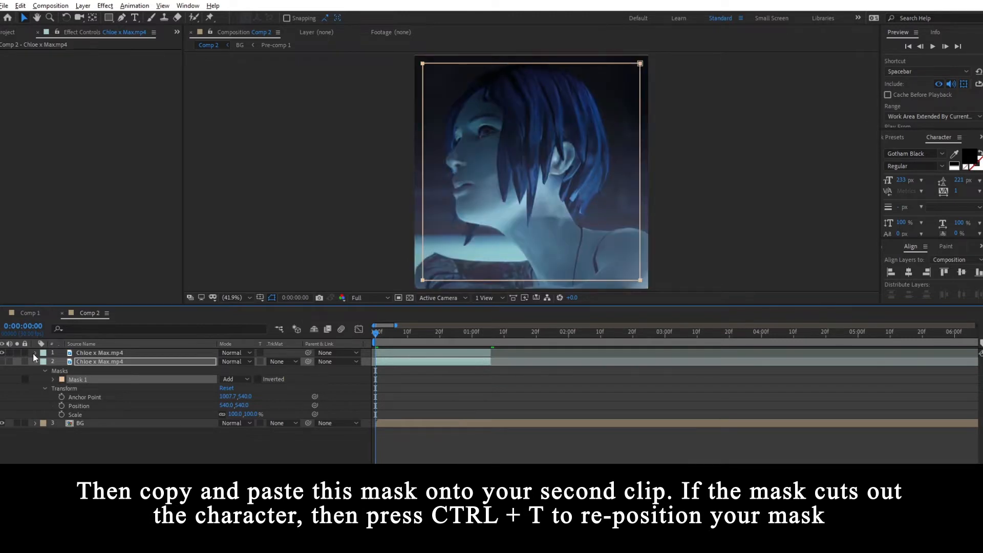
pyautogui.click(35, 353)
pyautogui.click(106, 356)
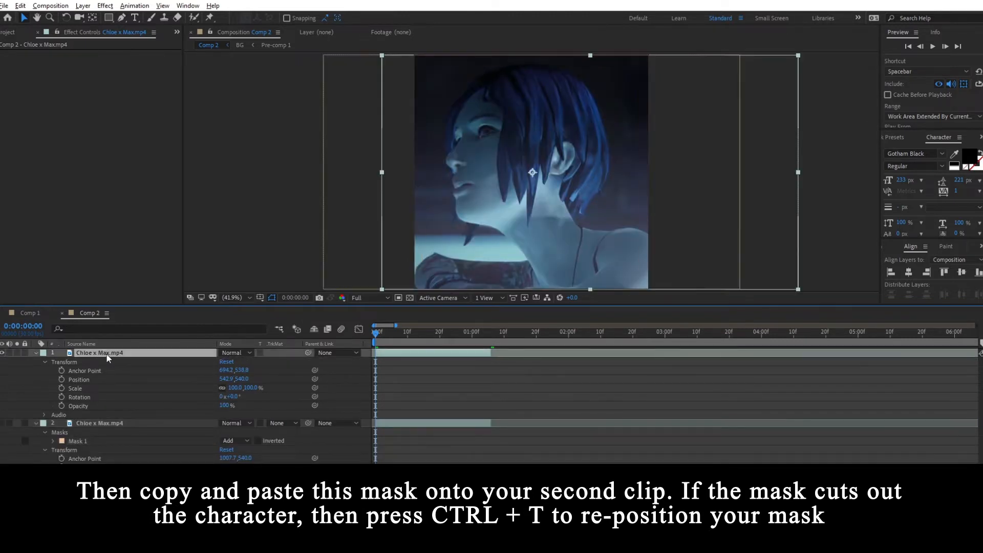
pyautogui.hotkey('ctrl', 'v')
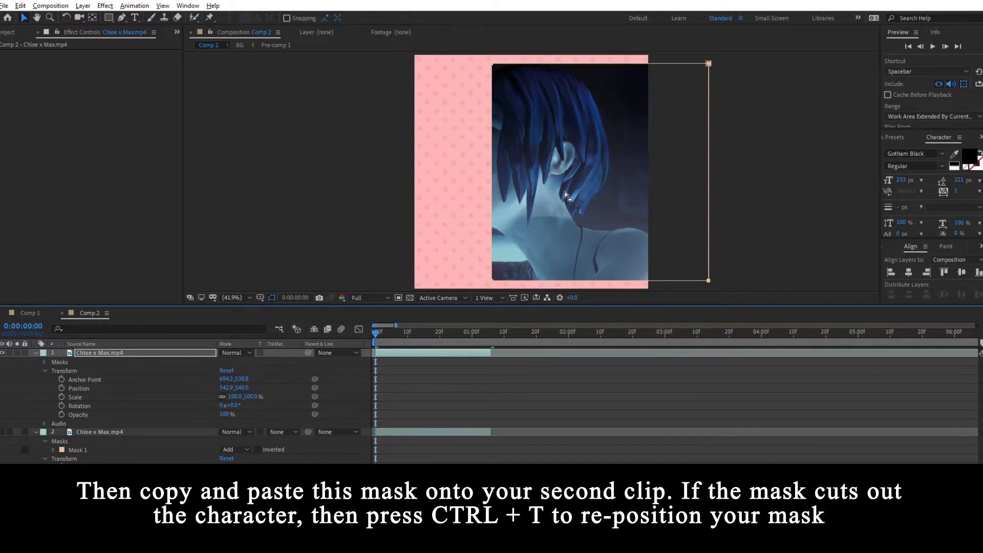
# - Reposition the pasted mask on the upper clip so it frames the blue-haired character in the middle of the composition
pyautogui.hotkey('ctrl', 't')
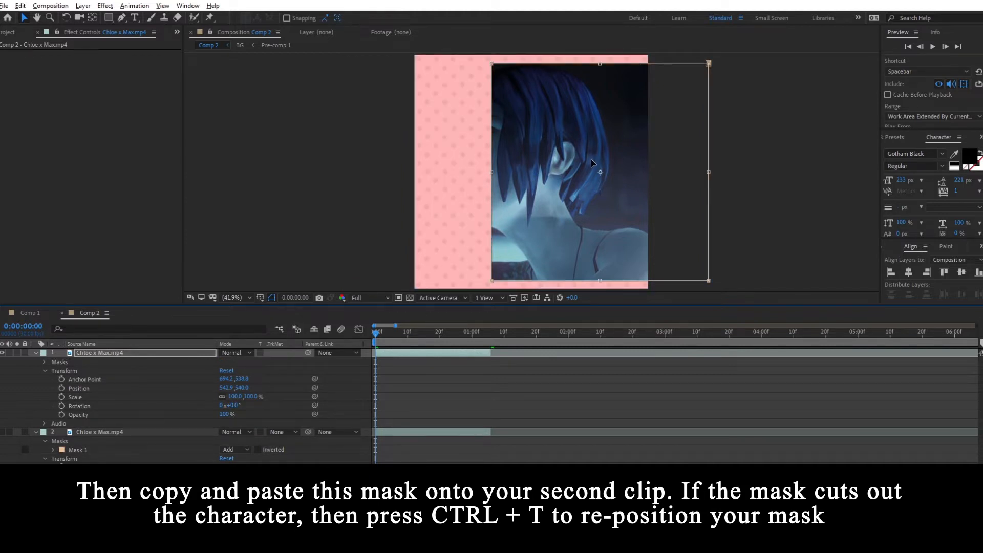
pyautogui.moveTo(579, 210); pyautogui.dragTo(511, 219)
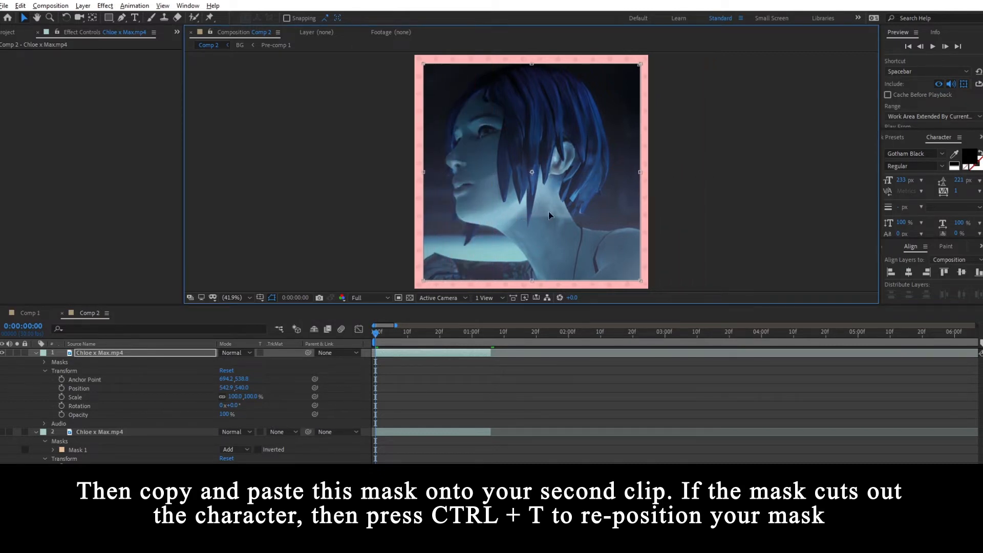
pyautogui.click(421, 393)
# - Centre the anchor point on the masked upper clip and align that clip horizontally and vertically within the composition
pyautogui.click(401, 353)
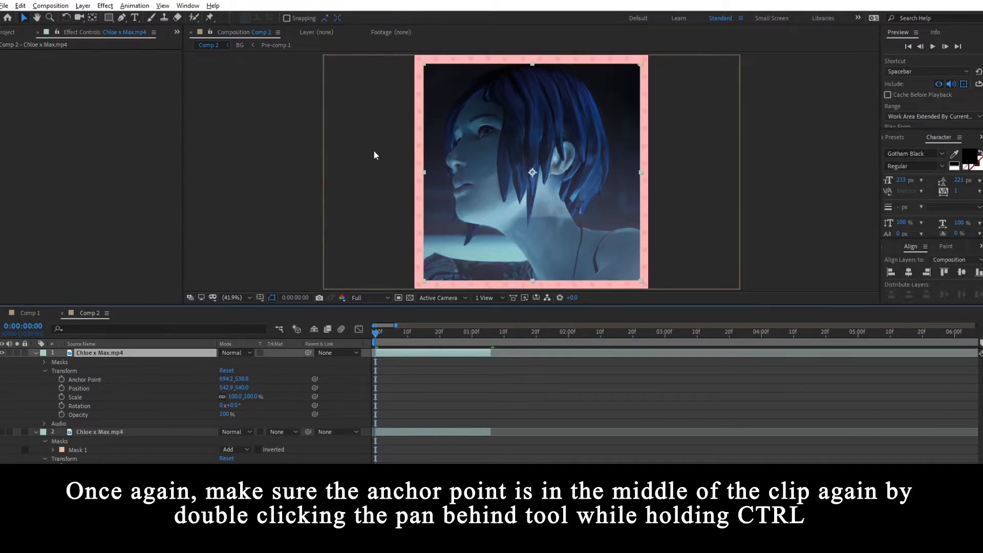
pyautogui.keyDown('ctrl'); pyautogui.doubleClick(92, 17); pyautogui.keyUp('ctrl')
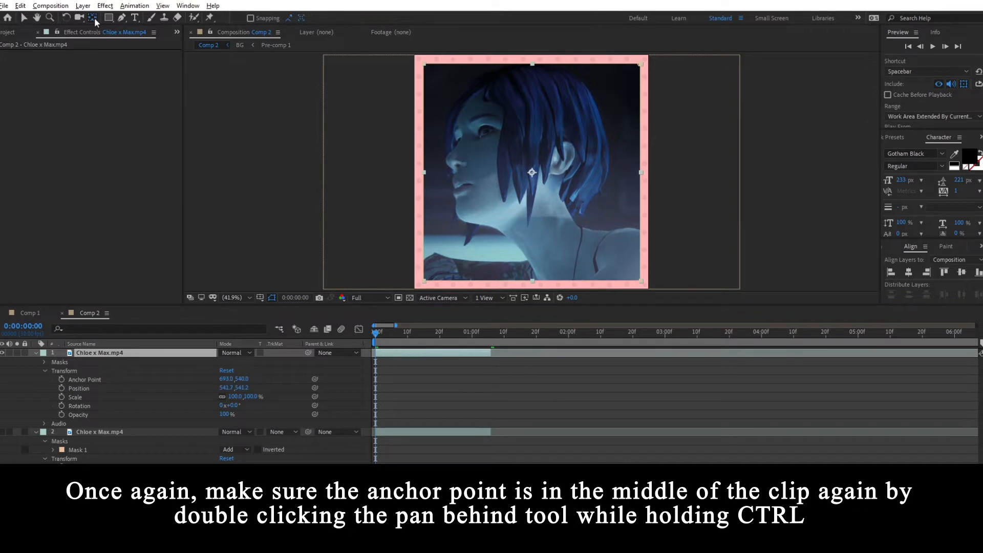
pyautogui.click(910, 274)
pyautogui.click(961, 273)
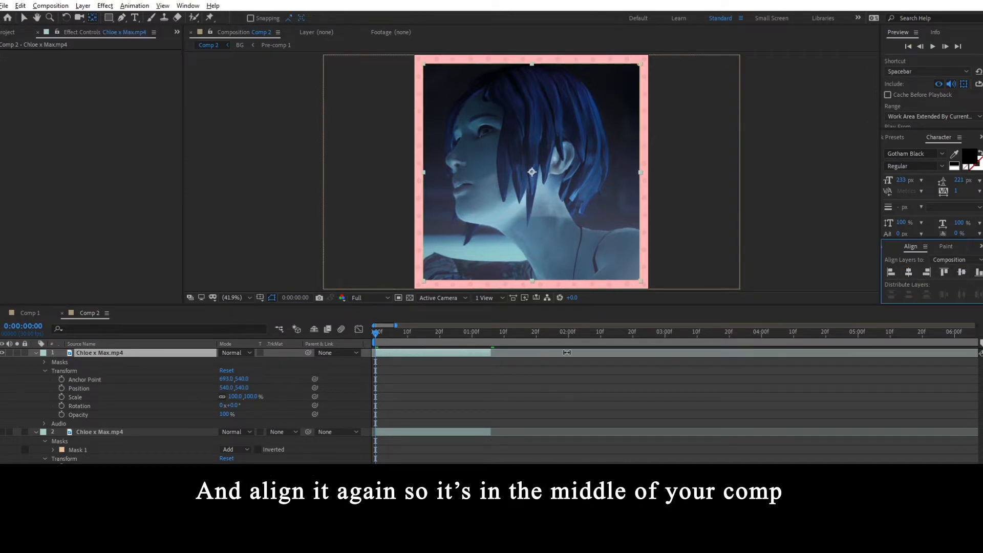
# - Collapse the layer properties, hide the upper clip and show the lower clip
pyautogui.hotkey('ctrl', 'a')
pyautogui.click(36, 353)
pyautogui.click(82, 425)
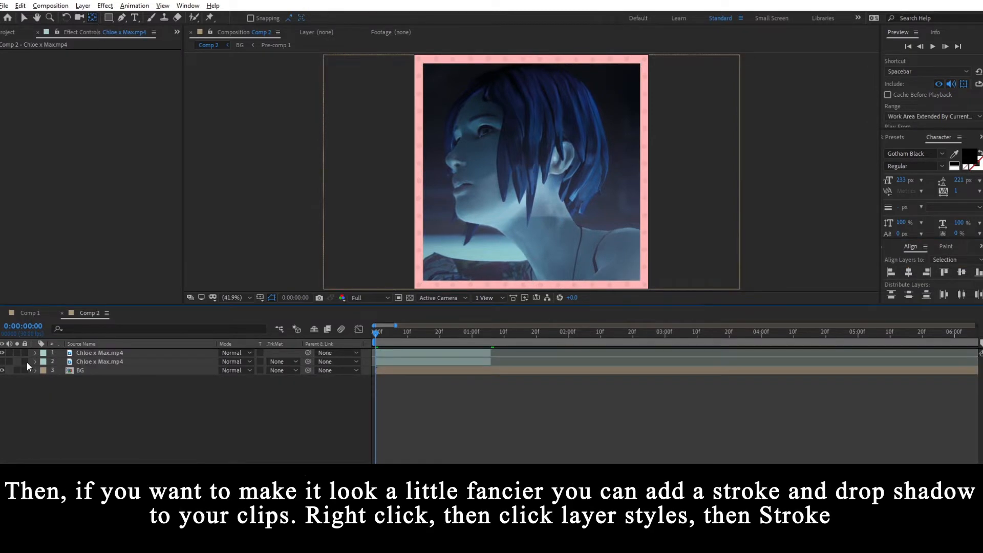
pyautogui.click(2, 361)
pyautogui.click(2, 352)
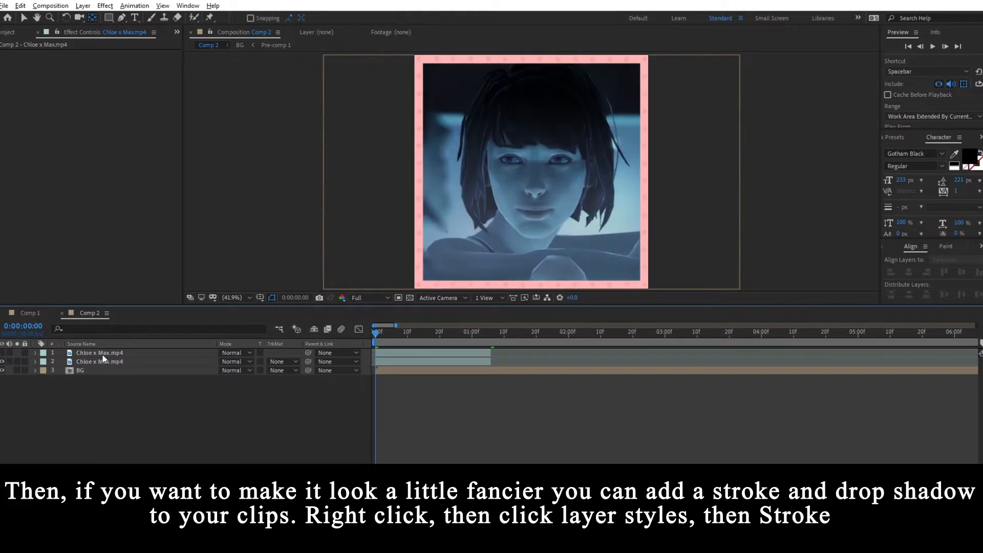
# - Add a Stroke layer style to the lower Chloe x Max.mp4 clip
pyautogui.click(105, 360)
pyautogui.rightClick(106, 360)
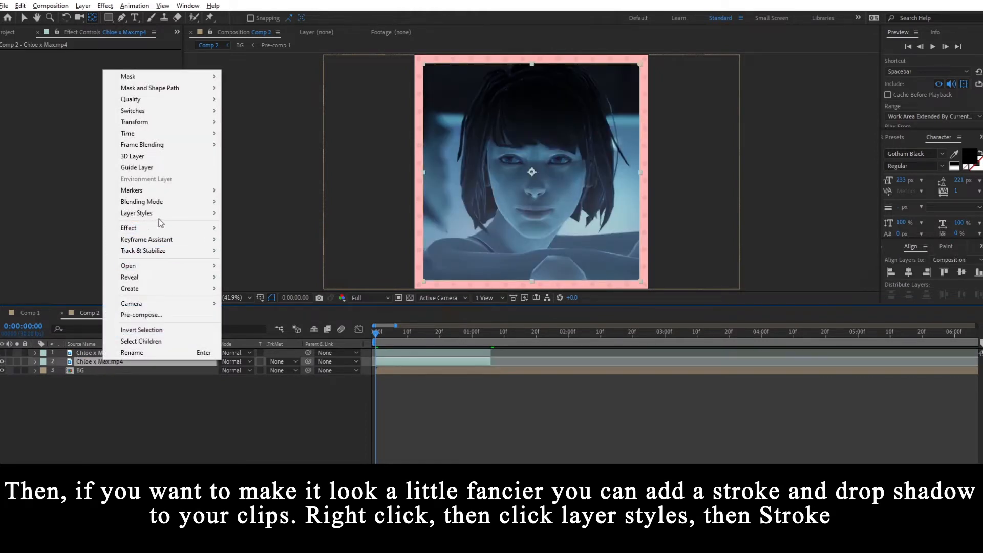
pyautogui.moveTo(152, 214)
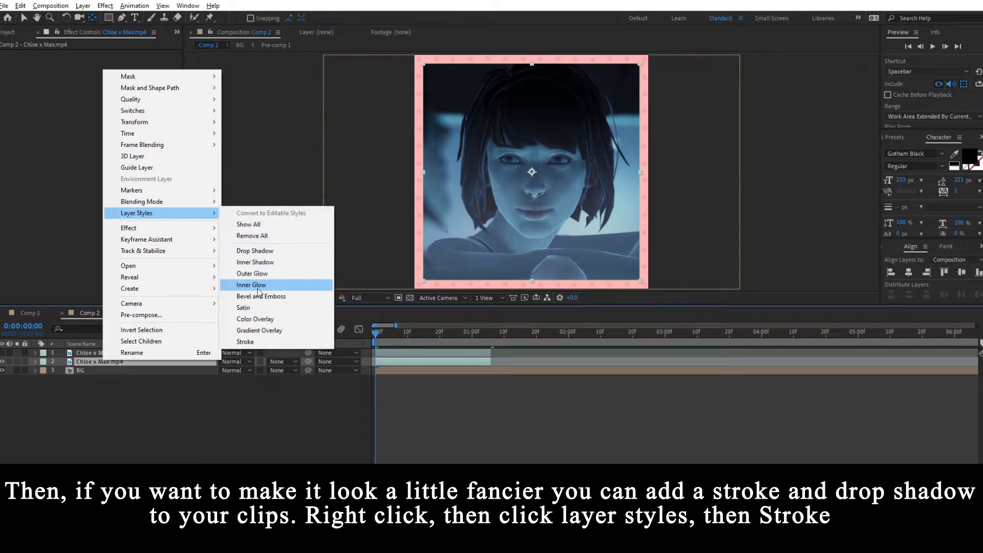
pyautogui.click(246, 342)
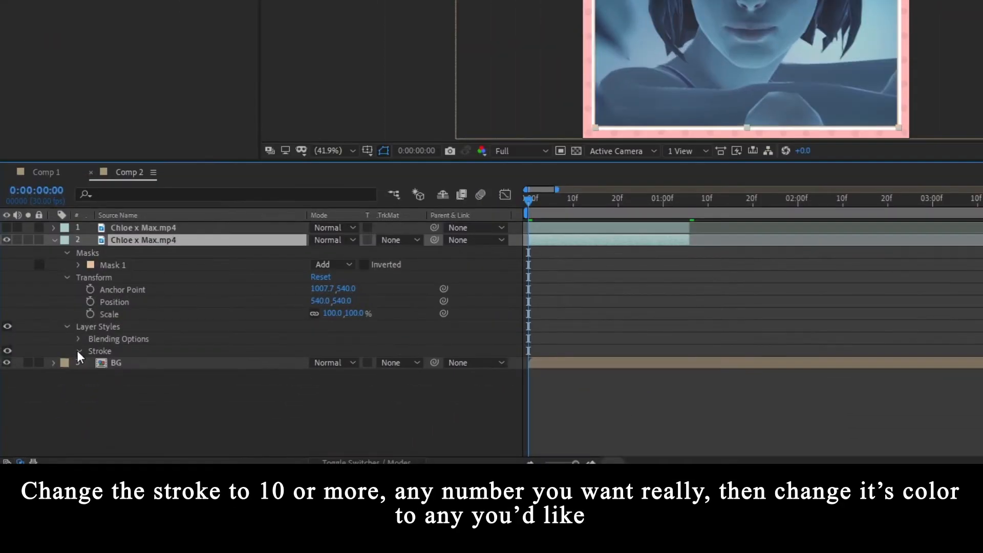
# - Set the stroke's size to 10 and its color to white (FFFFFF)
pyautogui.click(78, 350)
pyautogui.click(319, 388)
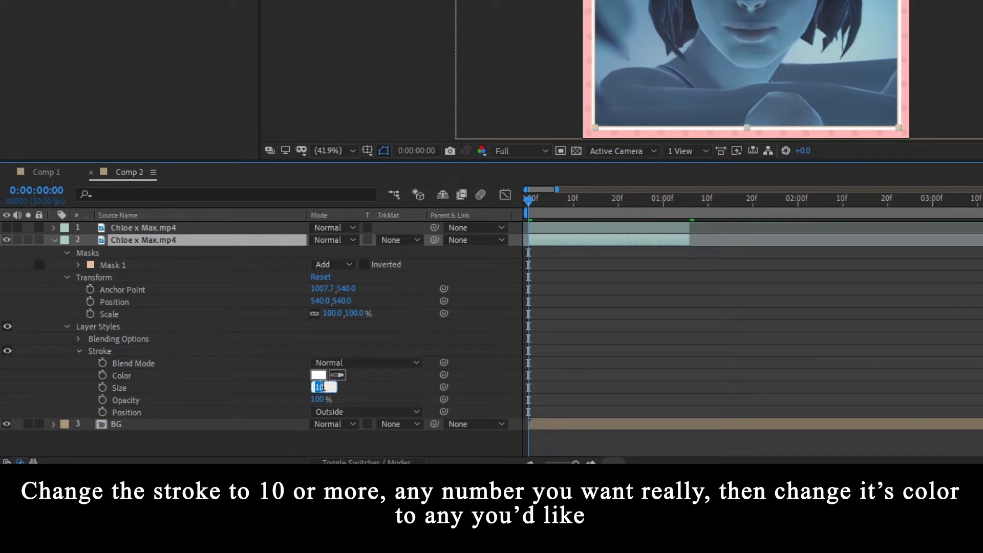
pyautogui.write('10')
pyautogui.press('Return')
pyautogui.click(317, 376)
pyautogui.moveTo(438, 163); pyautogui.dragTo(513, 126)
pyautogui.moveTo(391, 153); pyautogui.dragTo(348, 112)
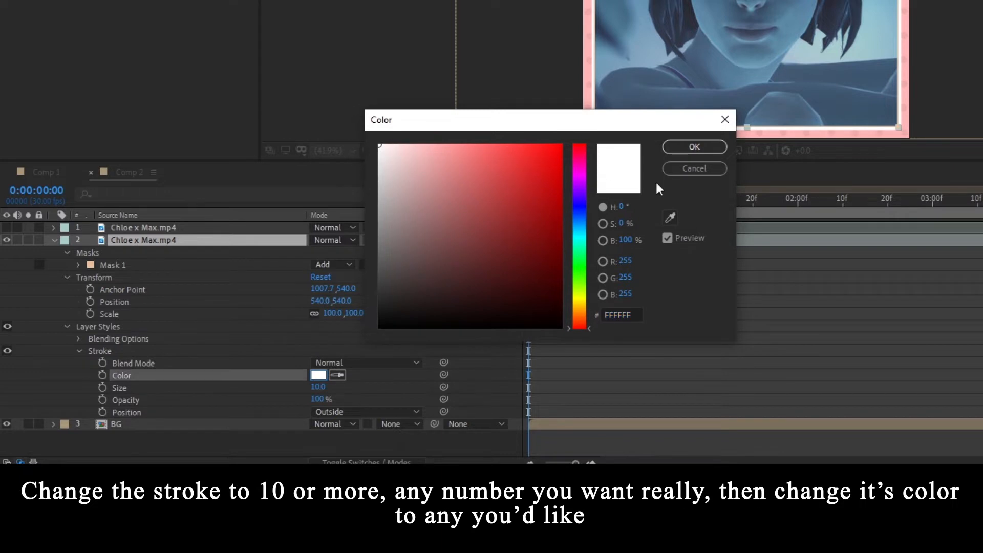
pyautogui.click(694, 147)
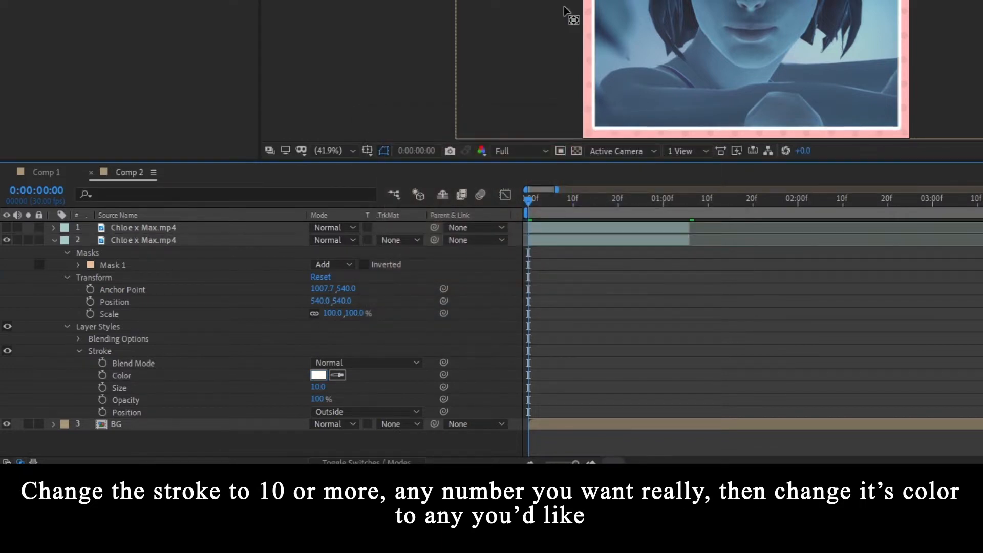
# - Add a Drop Shadow layer style to the lower clip and expand its settings in place of the stroke's
pyautogui.rightClick(120, 241)
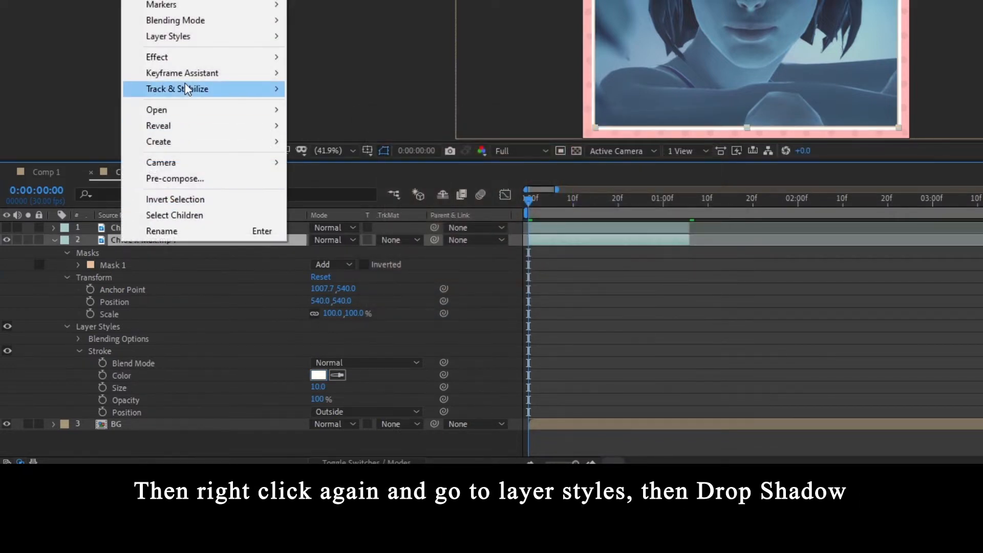
pyautogui.moveTo(191, 38)
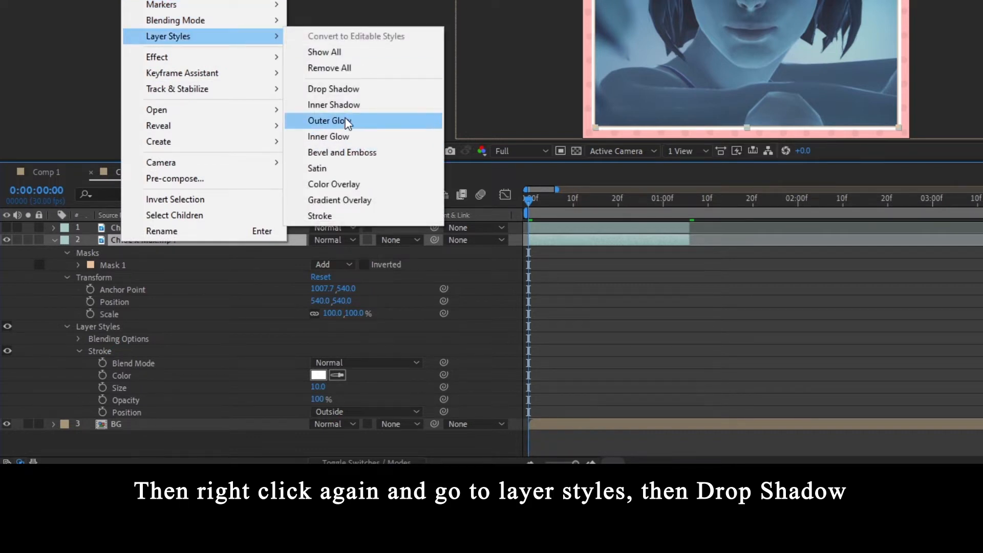
pyautogui.click(345, 91)
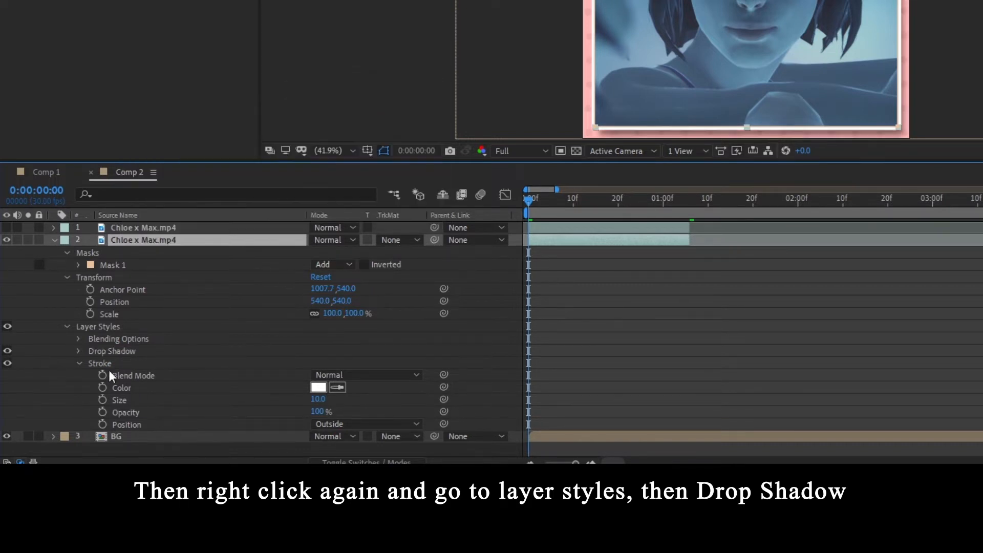
pyautogui.click(80, 363)
pyautogui.click(78, 350)
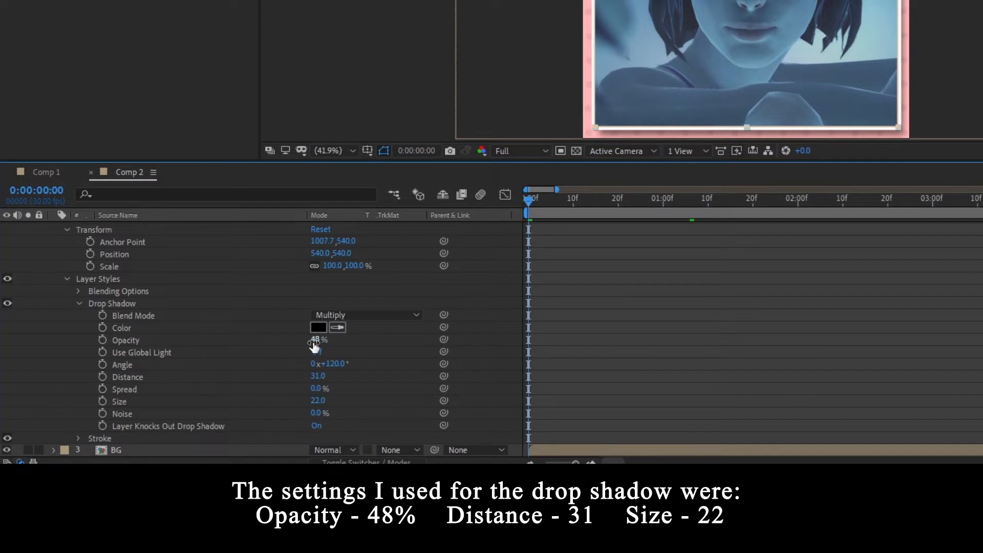
# - Set the drop shadow's distance to 30, with size 22 and opacity 48%
pyautogui.click(318, 376)
pyautogui.write('30')
pyautogui.press('Return')
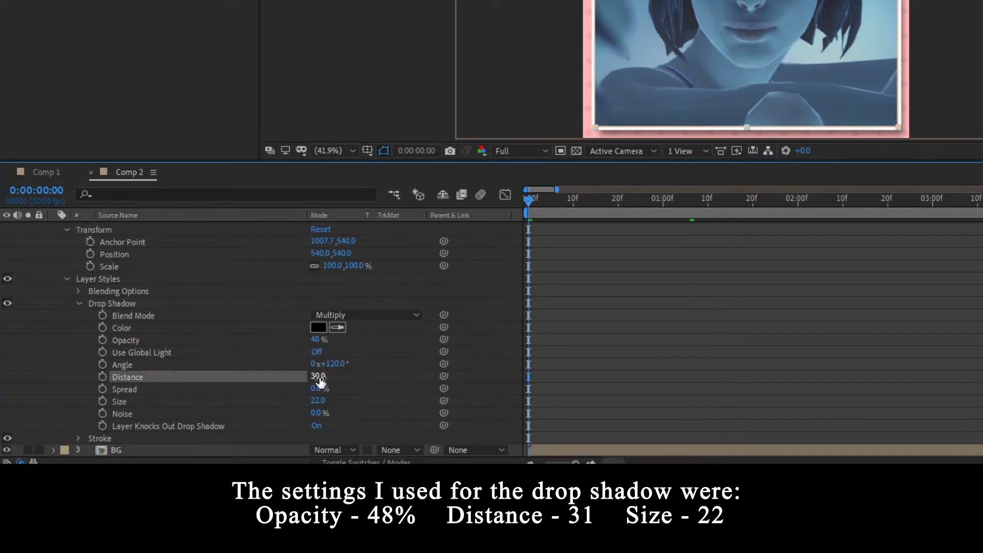
pyautogui.click(318, 400)
pyautogui.press('Return')
pyautogui.click(315, 339)
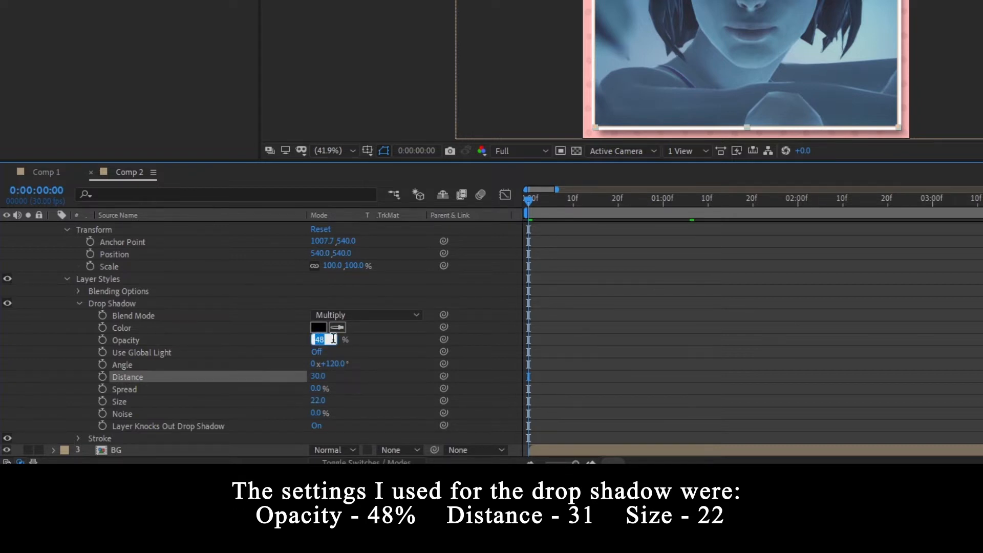
pyautogui.click(459, 275)
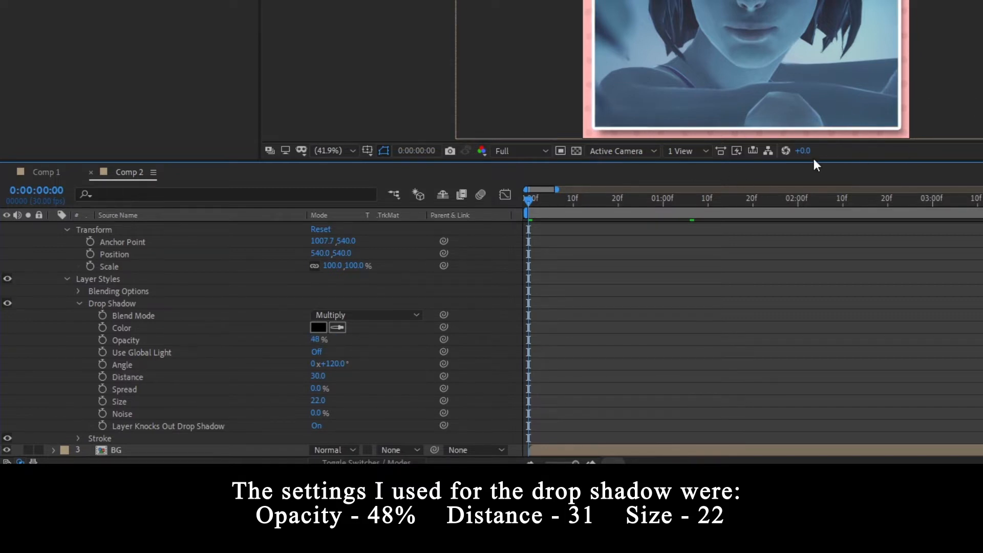
# - Copy the lower Chloe x Max.mp4 clip's layer styles onto the upper clip, show only the upper clip, and collapse the lower clip's properties
pyautogui.scroll(3, 102, 266)
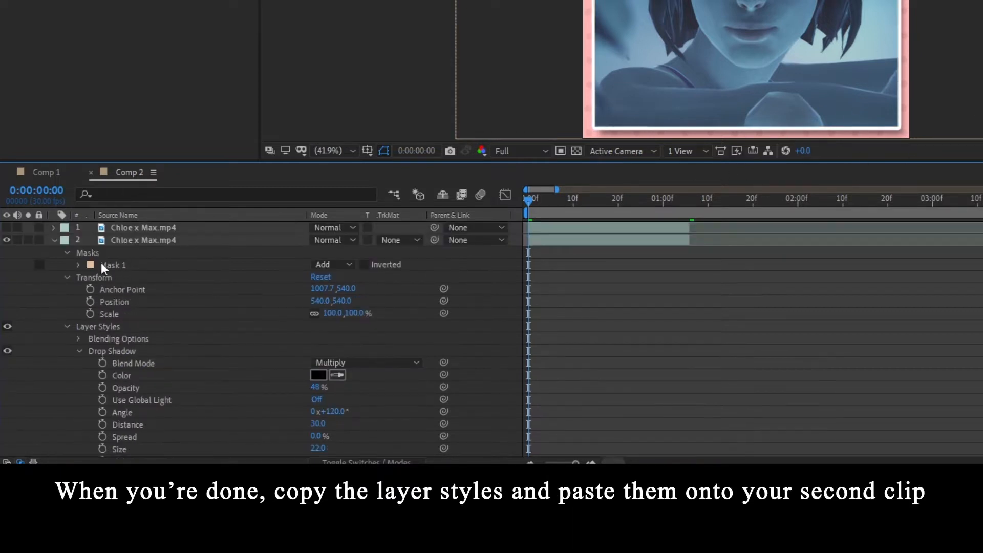
pyautogui.click(96, 328)
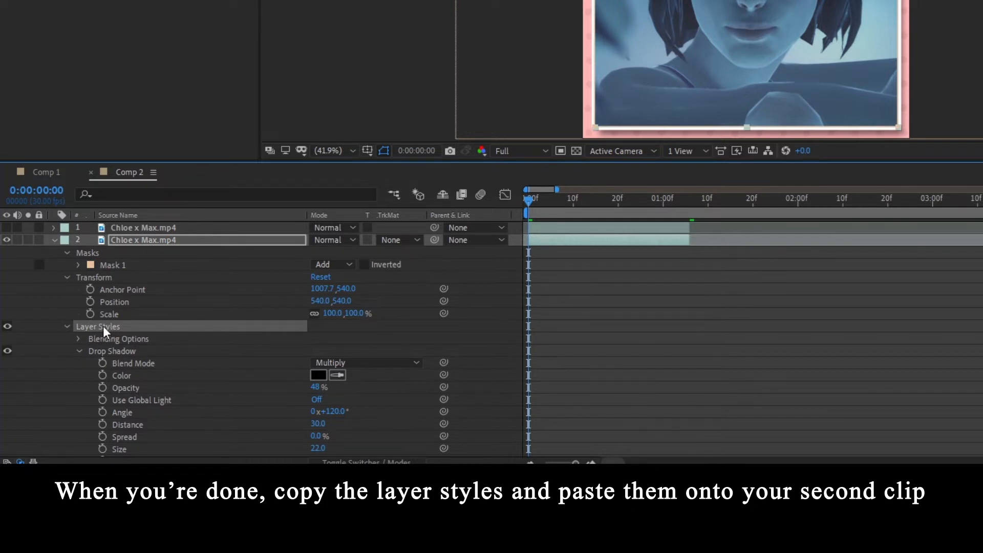
pyautogui.click(139, 228)
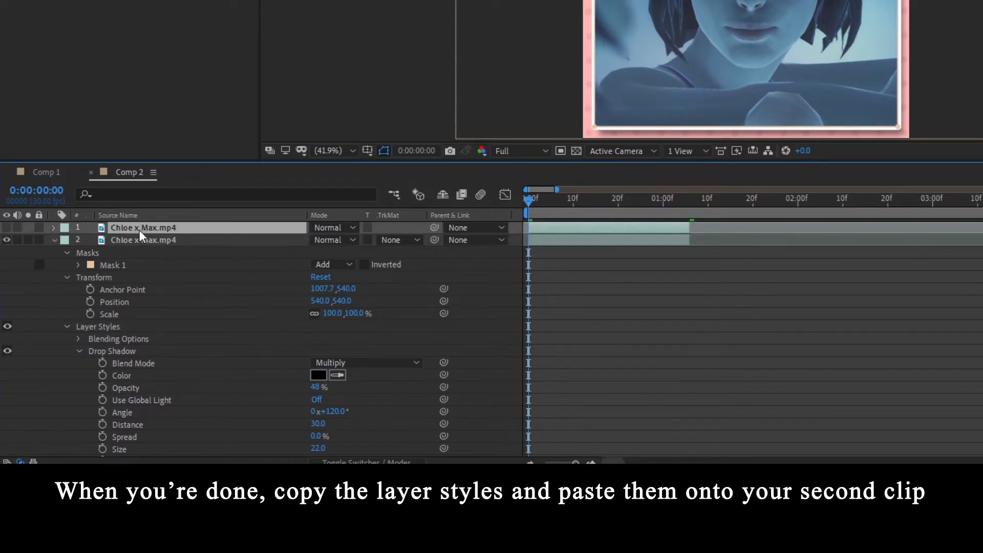
pyautogui.click(7, 239)
pyautogui.click(7, 227)
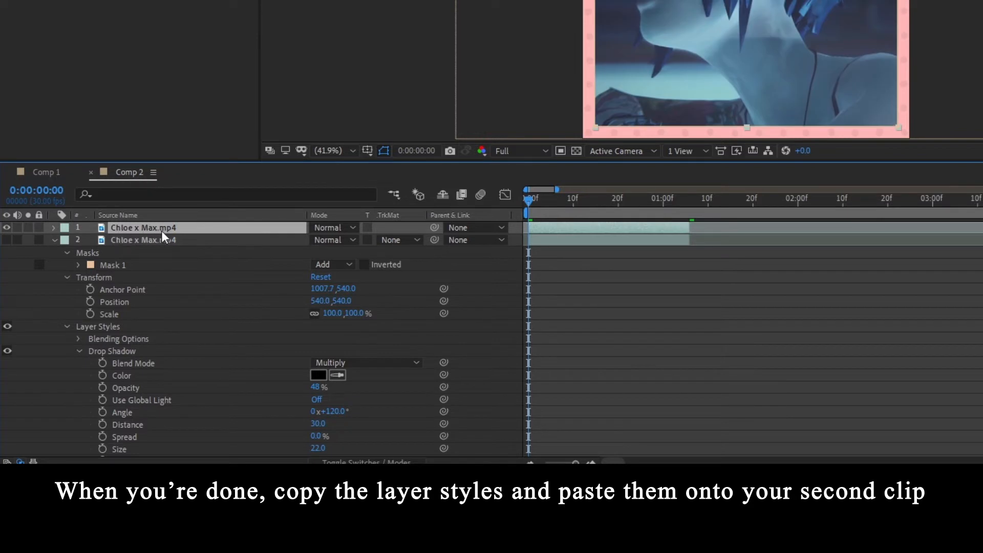
pyautogui.hotkey('ctrl', 'v')
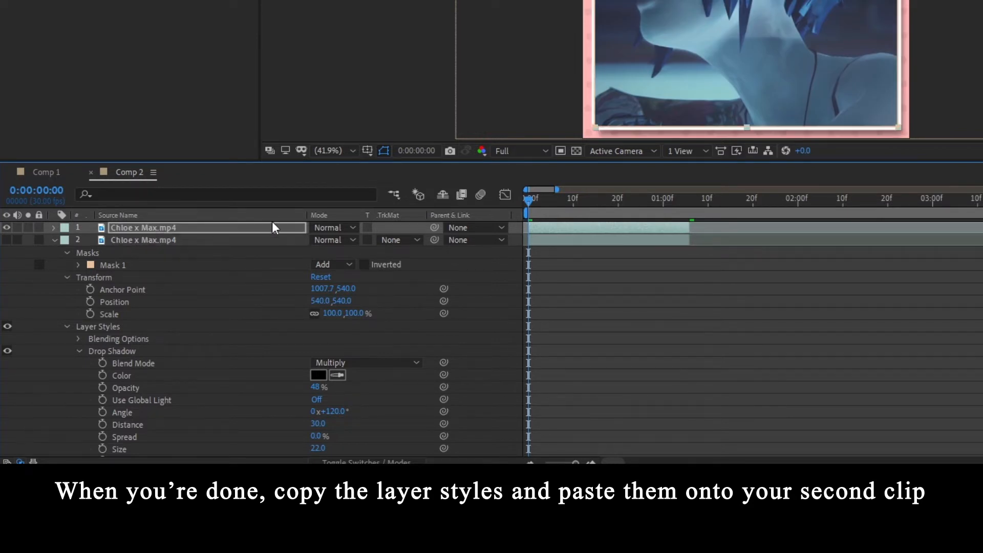
pyautogui.hotkey('ctrl', 'a')
pyautogui.click(55, 240)
pyautogui.click(208, 342)
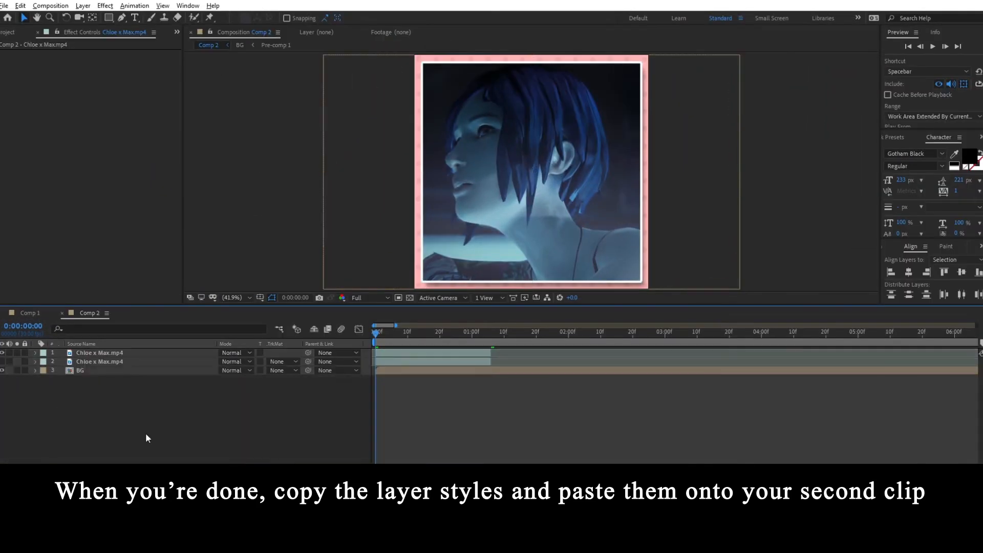
# - Make both clips visible and move the upper clip horizontally out of the frame to the right, leaving a small gap between them
pyautogui.click(2, 362)
pyautogui.click(2, 353)
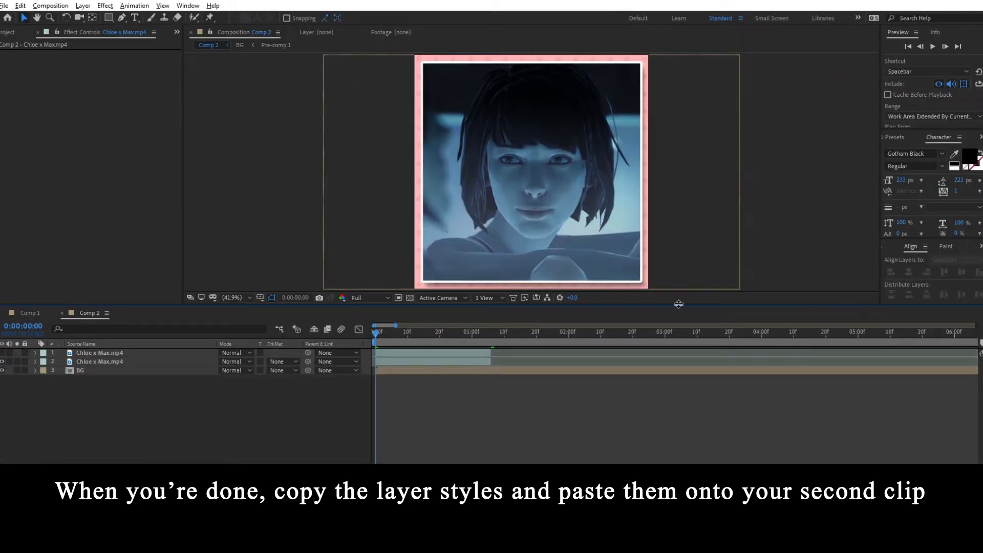
pyautogui.click(425, 364)
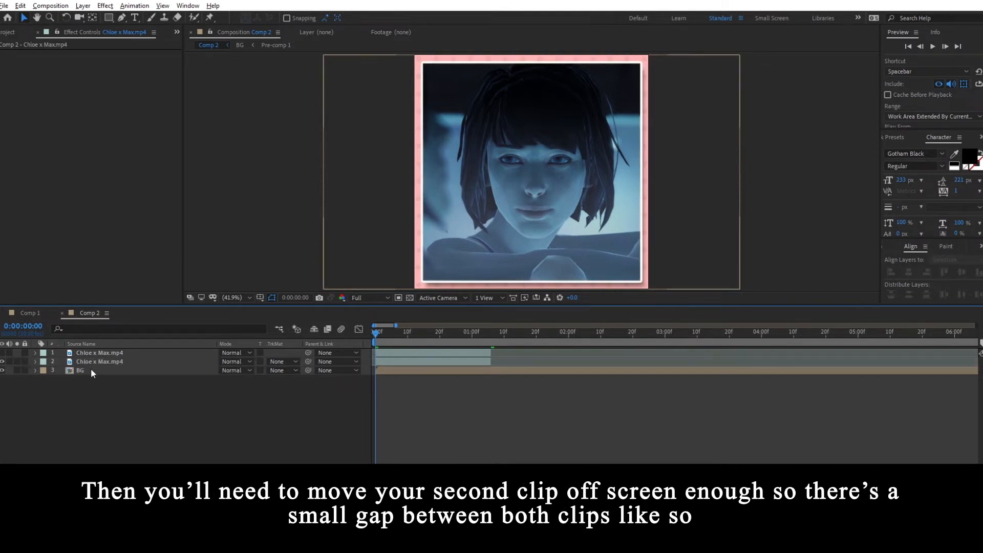
pyautogui.click(93, 354)
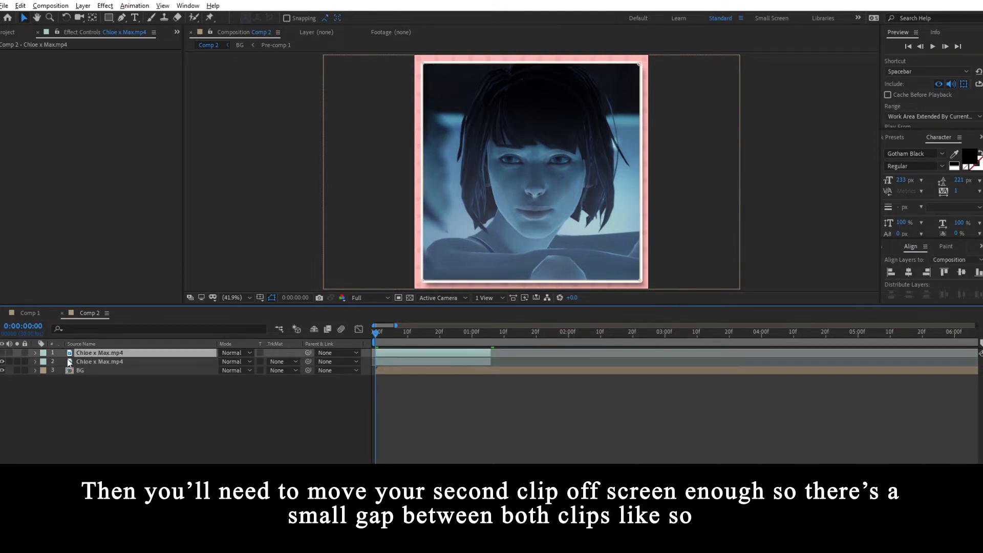
pyautogui.click(2, 353)
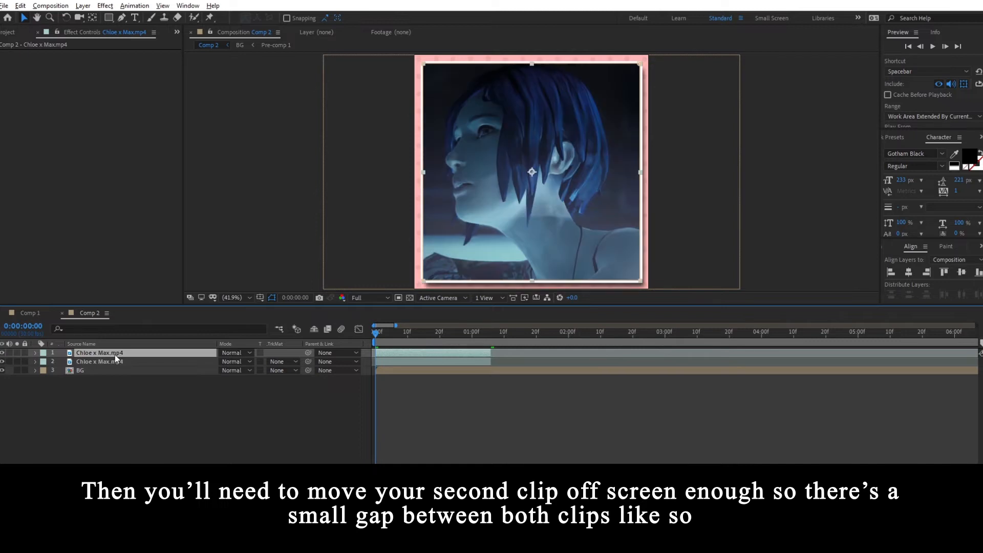
pyautogui.moveTo(514, 200); pyautogui.dragTo(738, 191)
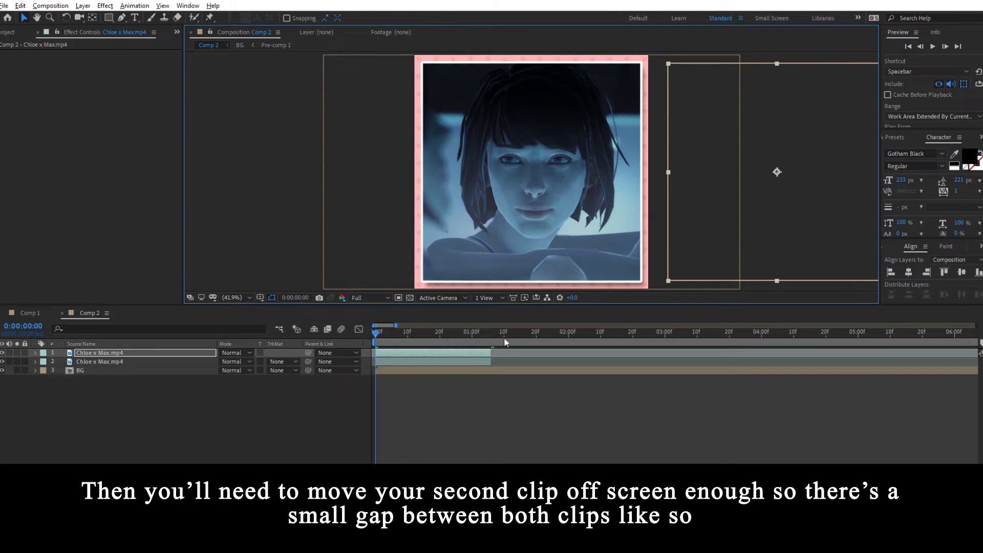
pyautogui.click(442, 432)
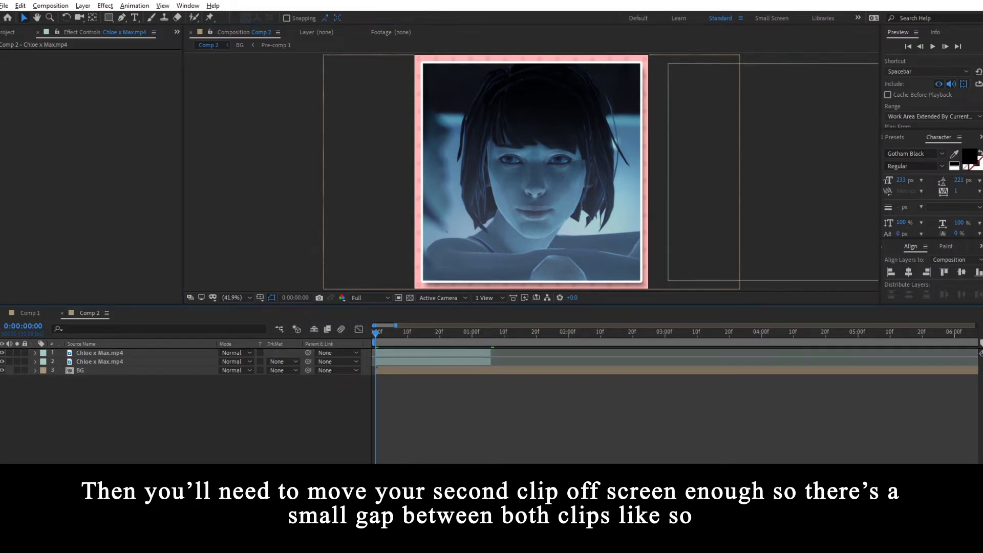
# - Add Scale keyframes to the lower Chloe x Max.mp4 clip at frame 0 and frame 10
pyautogui.click(99, 360)
pyautogui.press('s')
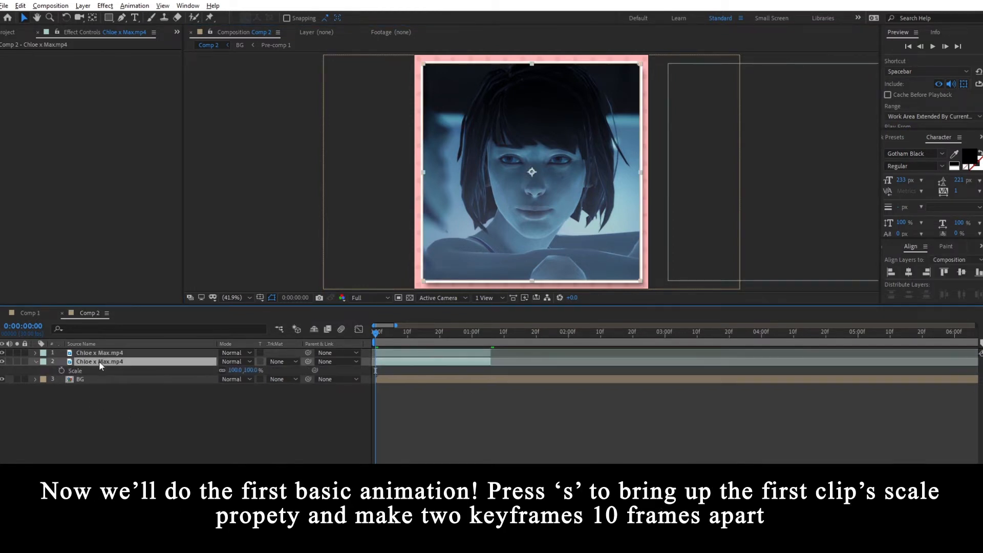
pyautogui.click(61, 370)
pyautogui.press('=')
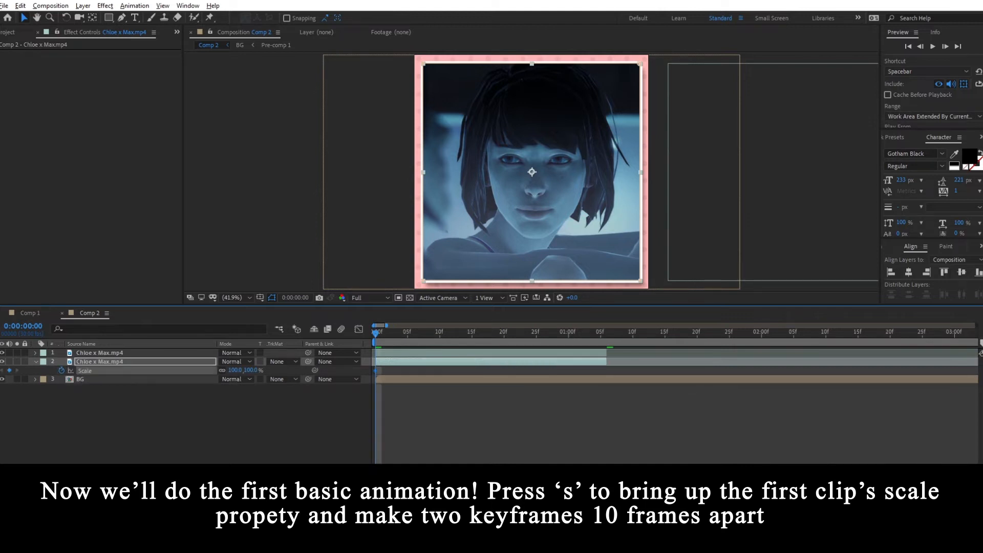
pyautogui.hotkey('shift', 'pagedown')
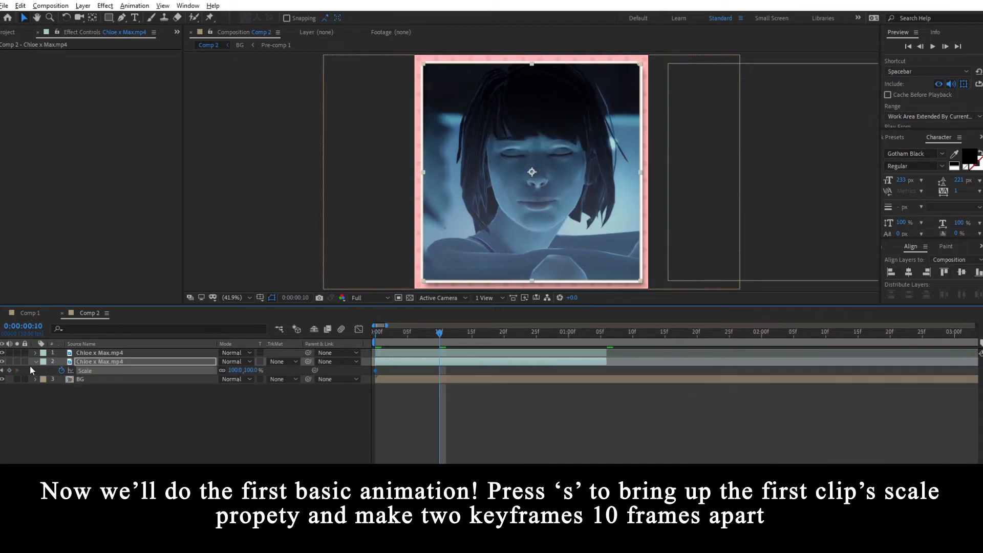
pyautogui.click(10, 370)
# - Set the lower clip's Scale keyframe at frame 0 to 200%
pyautogui.press('Home')
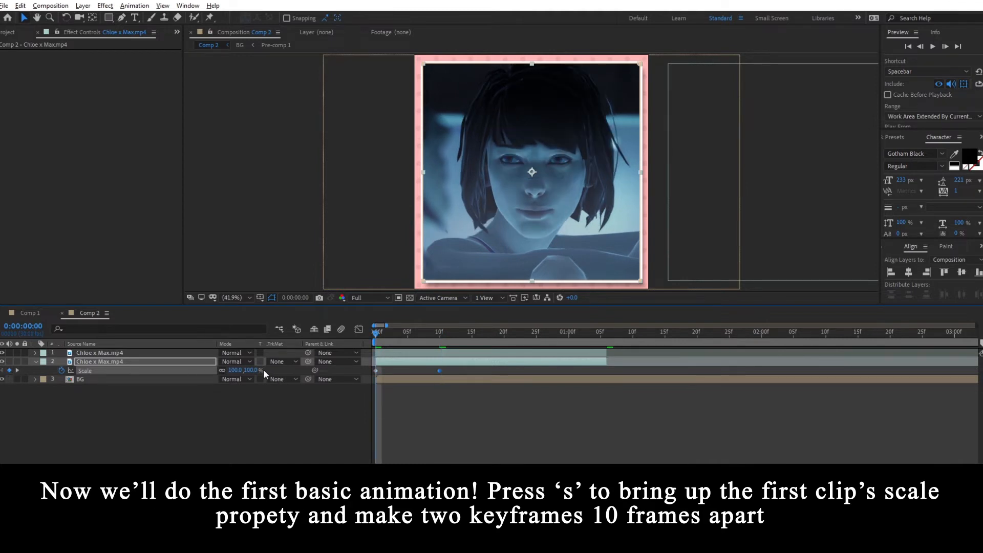
pyautogui.click(255, 370)
pyautogui.write('200')
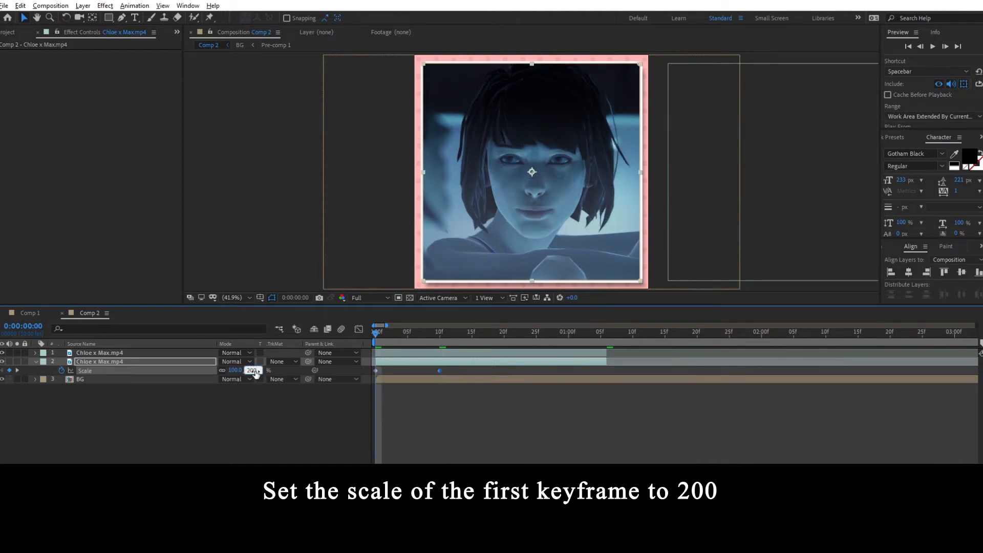
pyautogui.press('Return')
# - Apply Easy Ease to both Scale keyframes of the lower clip and open their curve in the graph editor
pyautogui.moveTo(467, 370); pyautogui.dragTo(357, 374)
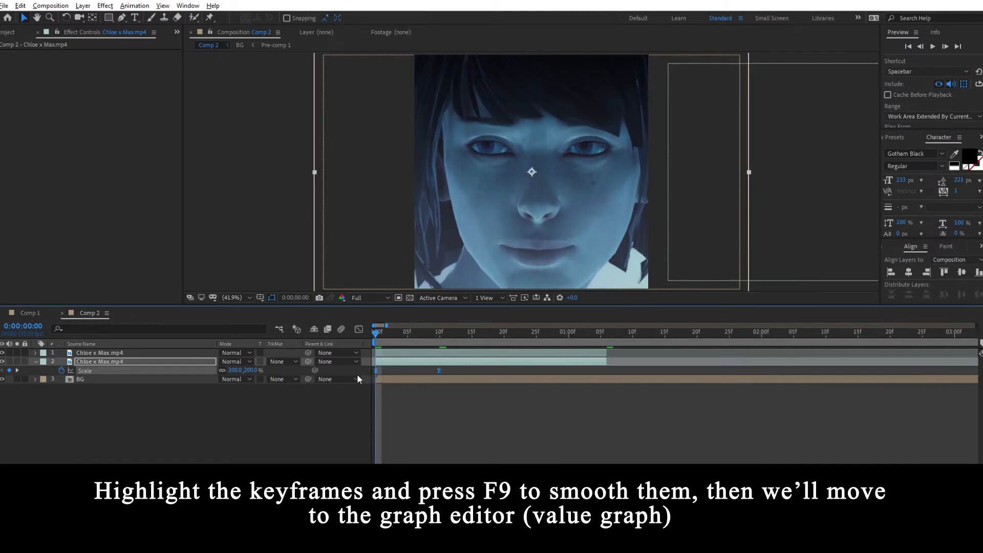
pyautogui.click(358, 330)
pyautogui.press('=')
pyautogui.press('=')
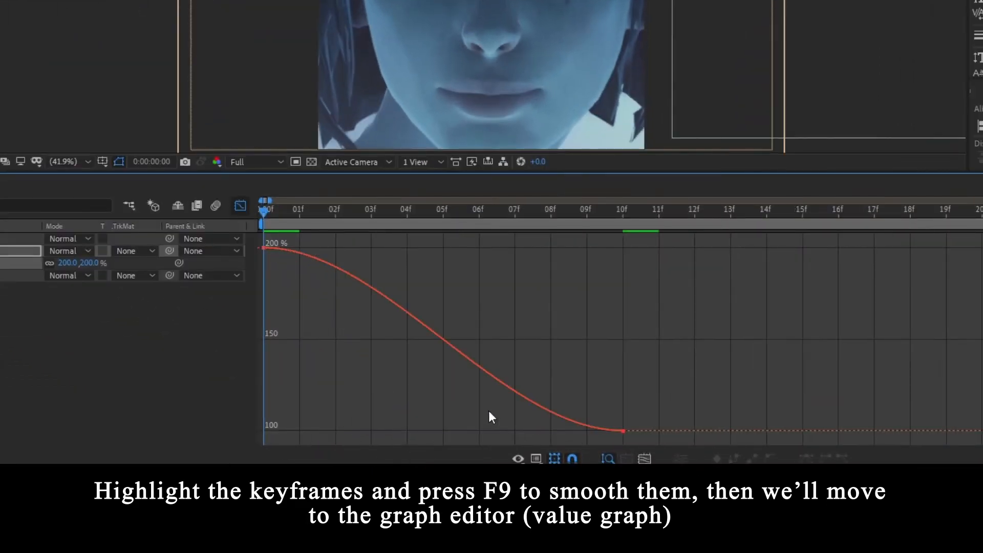
# - Shape the Scale curve to start very fast and slow towards the end, moving the last keyframe to frame 14, and preview it
pyautogui.moveTo(694, 465); pyautogui.dragTo(618, 502)
pyautogui.moveTo(502, 431); pyautogui.dragTo(377, 430)
pyautogui.moveTo(383, 248); pyautogui.dragTo(242, 368)
pyautogui.moveTo(626, 432); pyautogui.dragTo(769, 432)
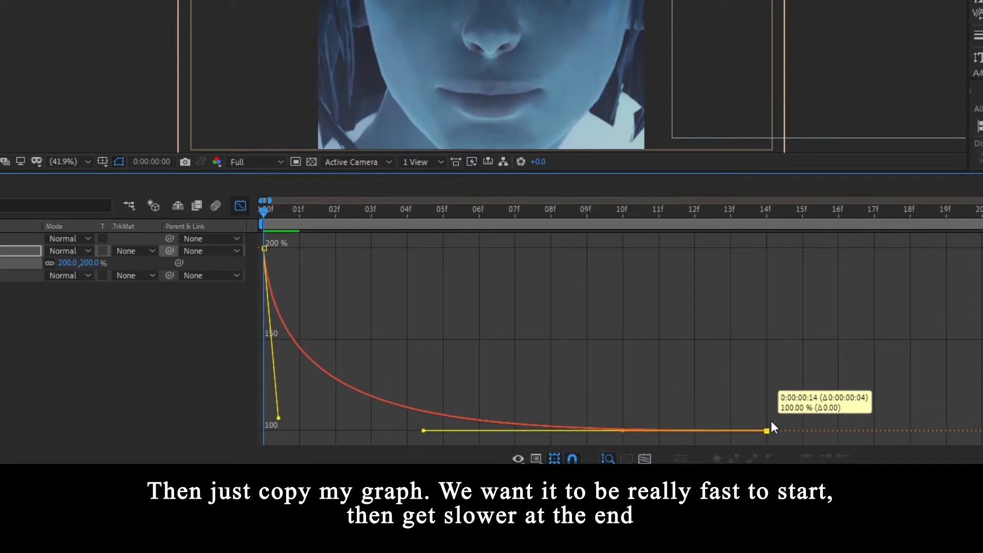
pyautogui.moveTo(276, 415); pyautogui.dragTo(274, 413)
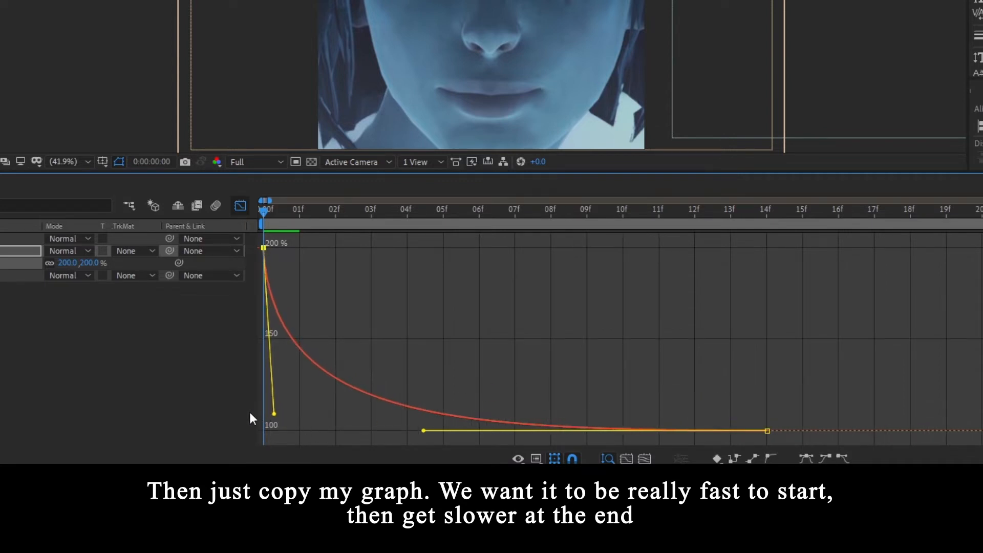
pyautogui.press('space')
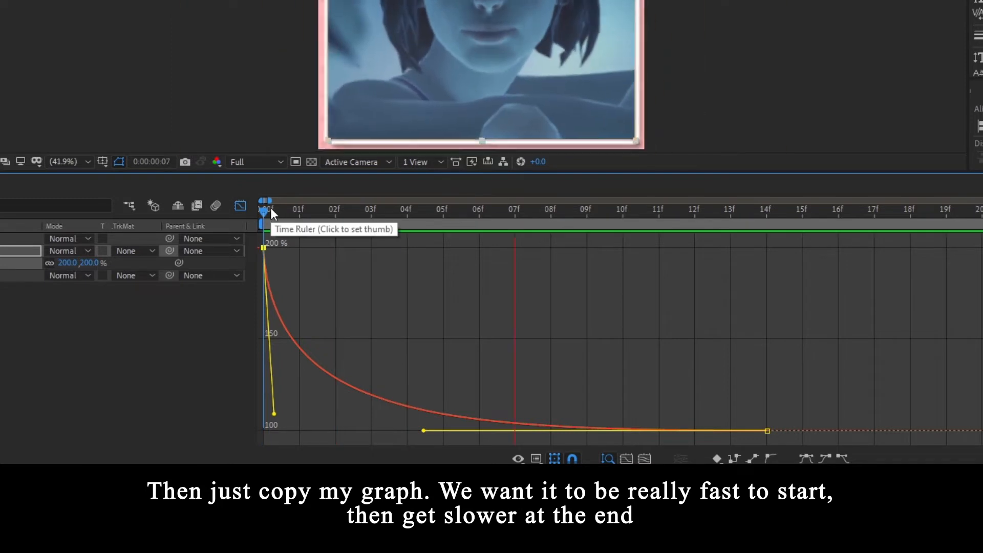
pyautogui.press('space')
# - Turn on motion blur for the composition, close the graph editor, and preview the zoom animation
pyautogui.press('F4')
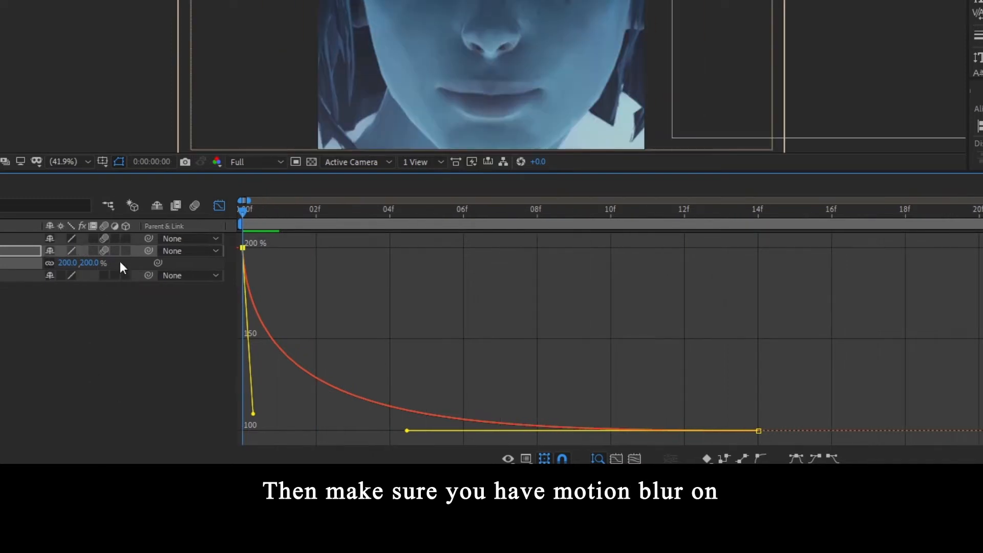
pyautogui.click(194, 207)
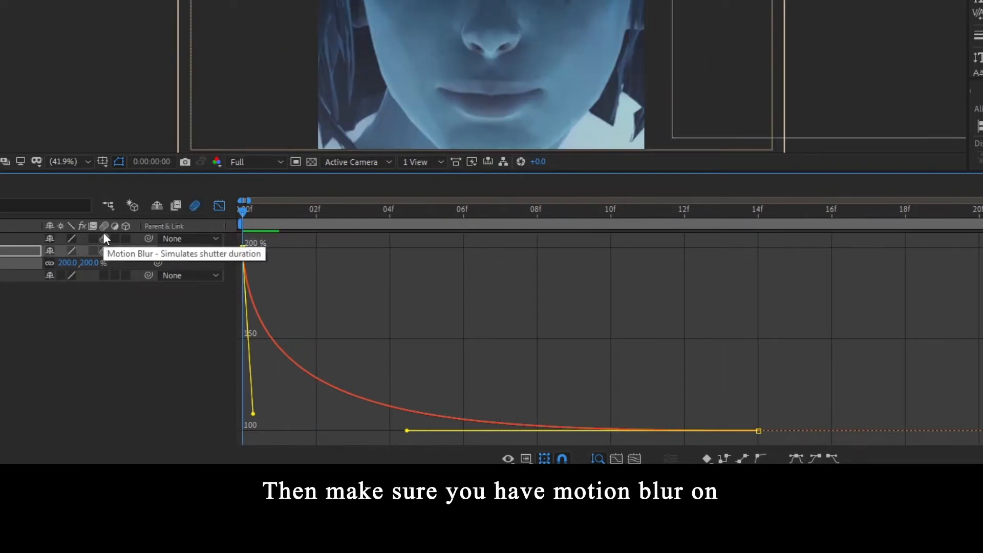
pyautogui.click(219, 206)
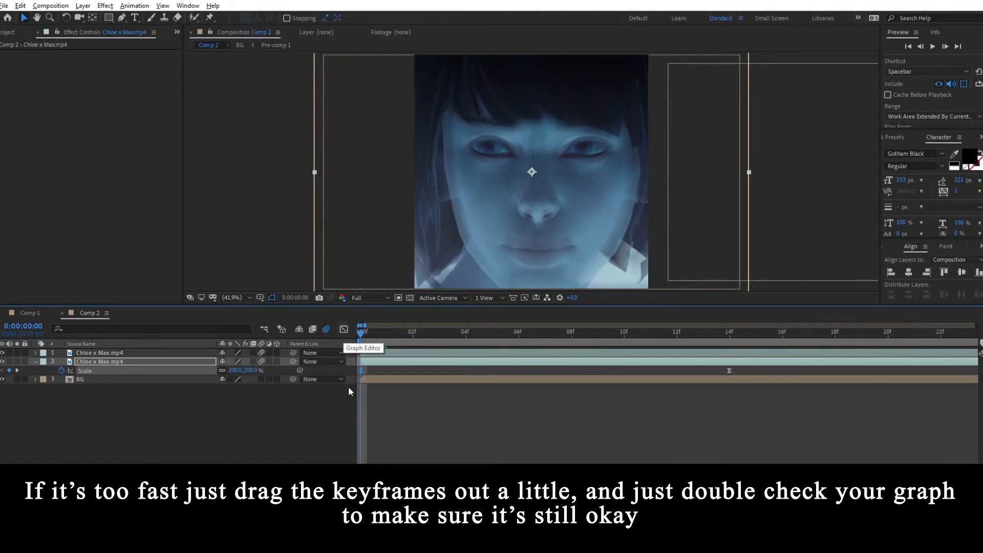
pyautogui.press('space')
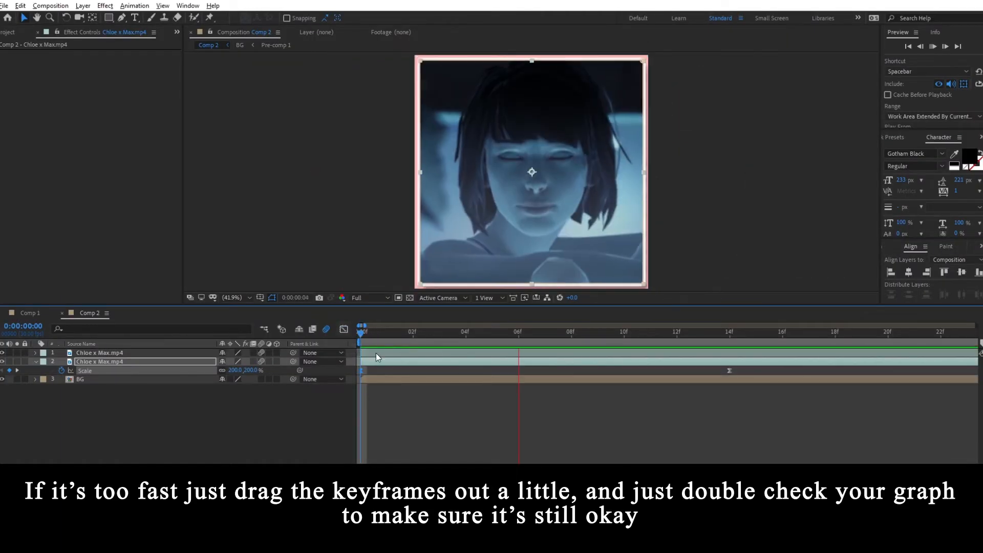
pyautogui.press('space')
# - Move the last Scale keyframe to frame 16, readjust the curve's steep start in the graph editor, and preview the animation
pyautogui.press('-')
pyautogui.press('-')
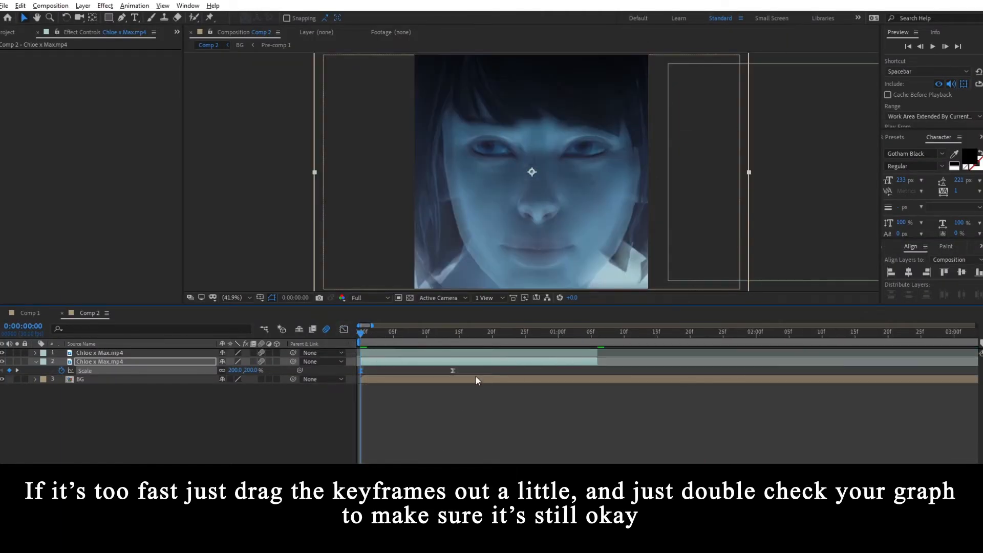
pyautogui.moveTo(460, 370); pyautogui.dragTo(466, 370)
pyautogui.click(344, 329)
pyautogui.moveTo(244, 430); pyautogui.dragTo(242, 412)
pyautogui.press('space')
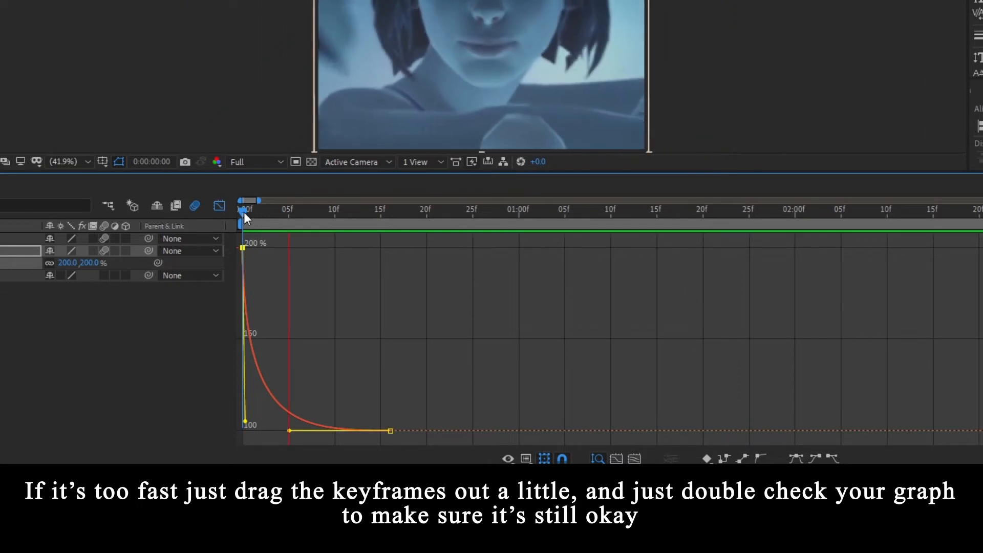
pyautogui.press('space')
pyautogui.click(219, 206)
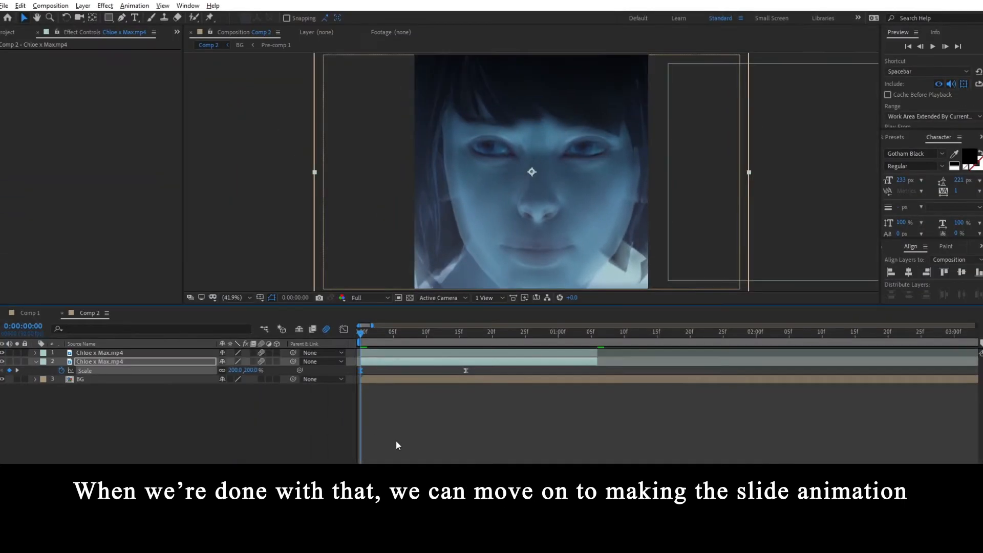
# - Shift the upper clip to start at about frame 7, check the frame at the last Scale keyframe, and return to frame 0
pyautogui.click(291, 361)
pyautogui.moveTo(250, 215); pyautogui.dragTo(337, 213)
pyautogui.moveTo(428, 334); pyautogui.dragTo(476, 354)
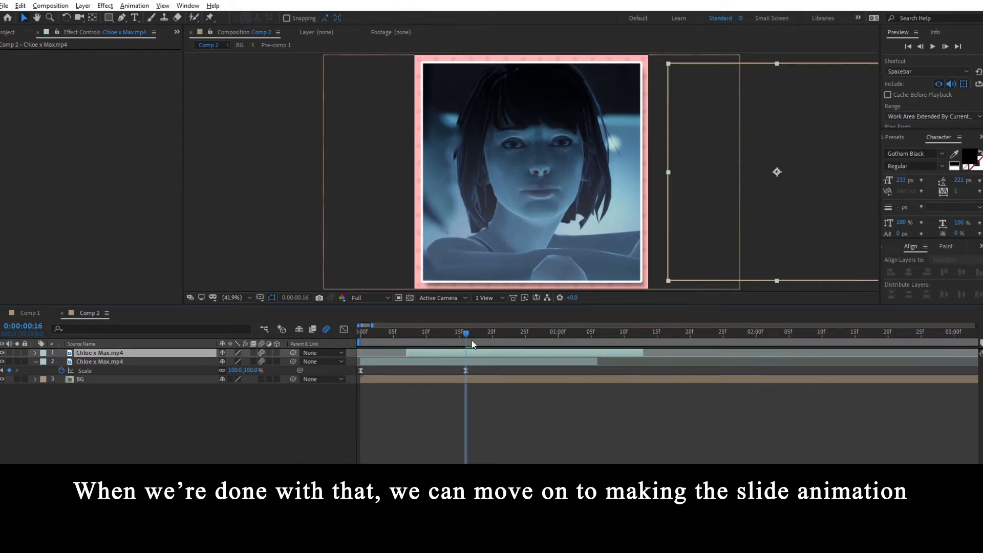
pyautogui.moveTo(472, 343); pyautogui.dragTo(348, 338)
# - Add a null object to the composition
pyautogui.rightClick(201, 453)
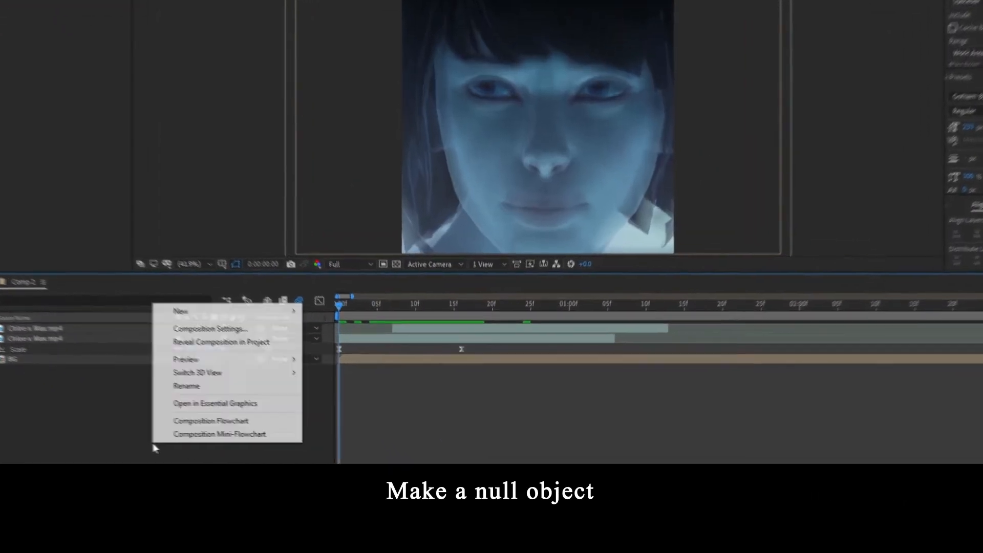
pyautogui.moveTo(198, 313)
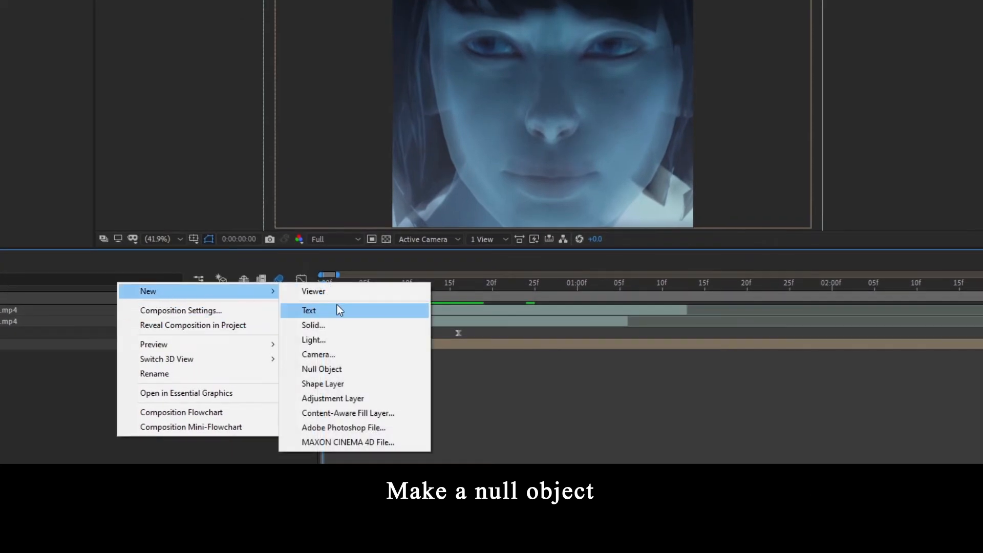
pyautogui.click(354, 372)
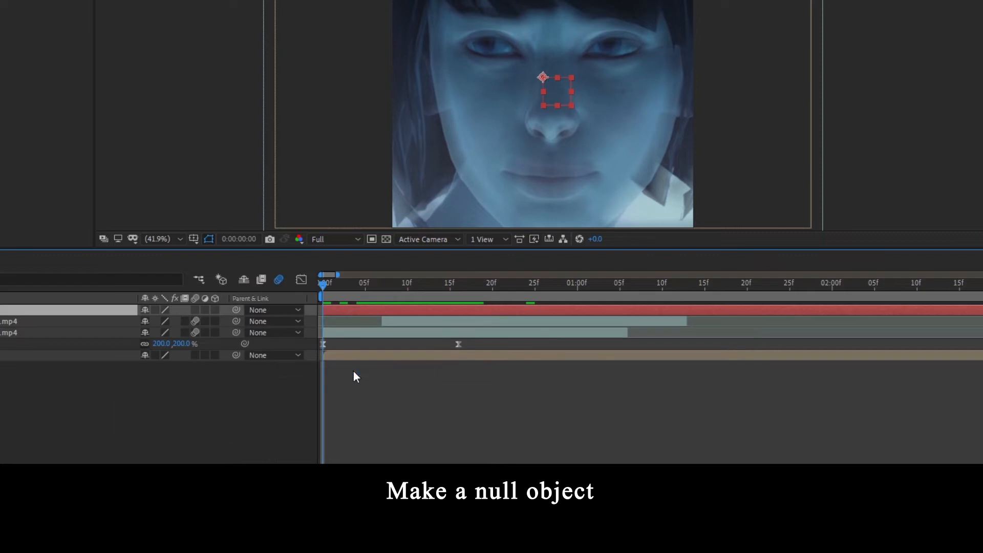
# - Parent both Chloe x Max.mp4 clips to the null object
pyautogui.click(165, 348)
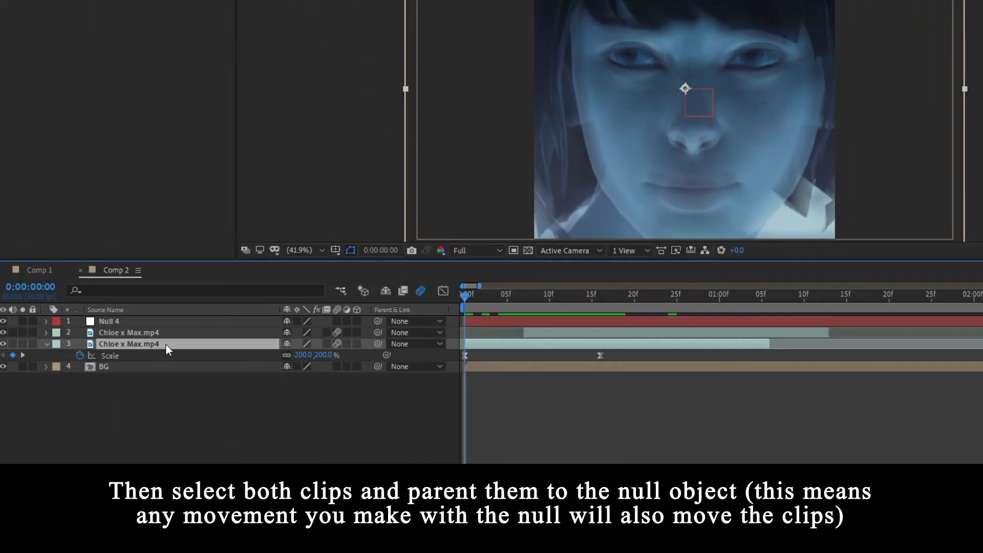
pyautogui.keyDown('shift'); pyautogui.click(157, 332); pyautogui.keyUp('shift')
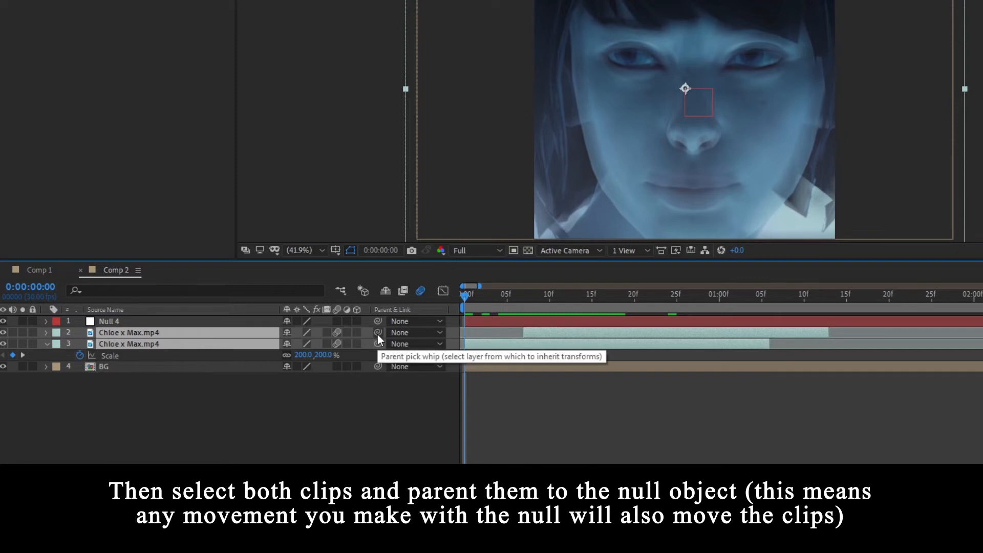
pyautogui.moveTo(377, 334); pyautogui.dragTo(184, 322)
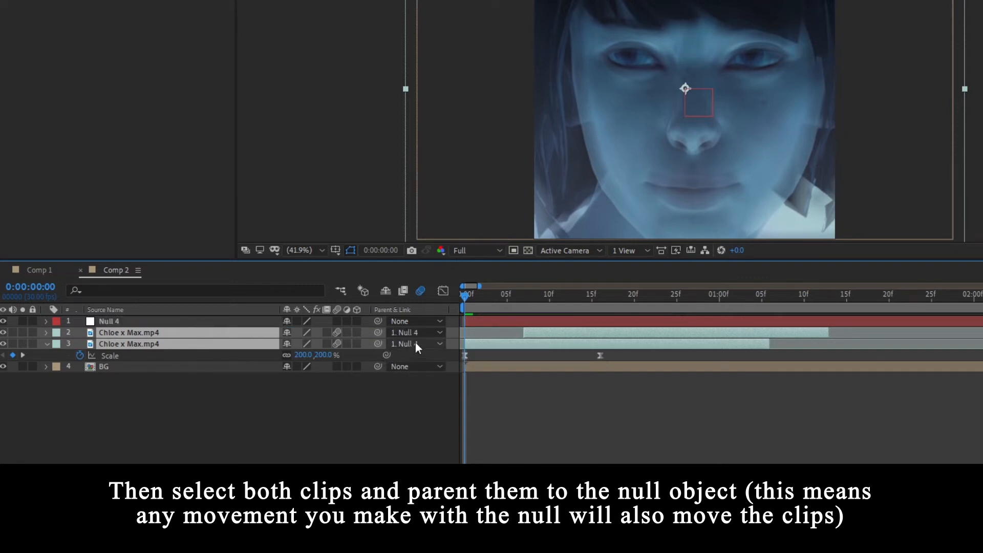
pyautogui.click(616, 388)
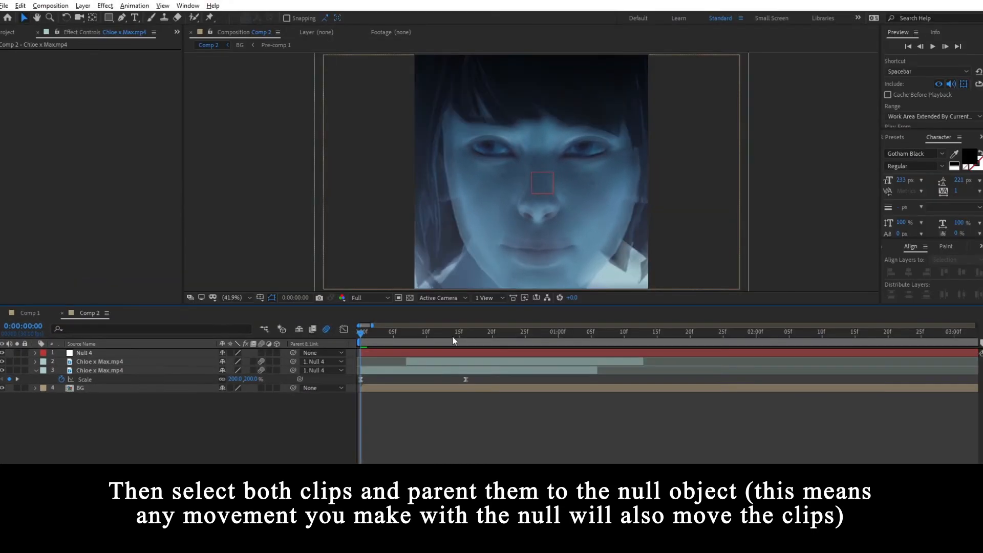
# - Add a Position keyframe to the null at frame 14, just before the end of the scale animation
pyautogui.moveTo(583, 299); pyautogui.dragTo(596, 298)
pyautogui.moveTo(462, 334)
pyautogui.mouseDown()
pyautogui.moveTo(478, 336)
pyautogui.moveTo(453, 335)
pyautogui.mouseUp()
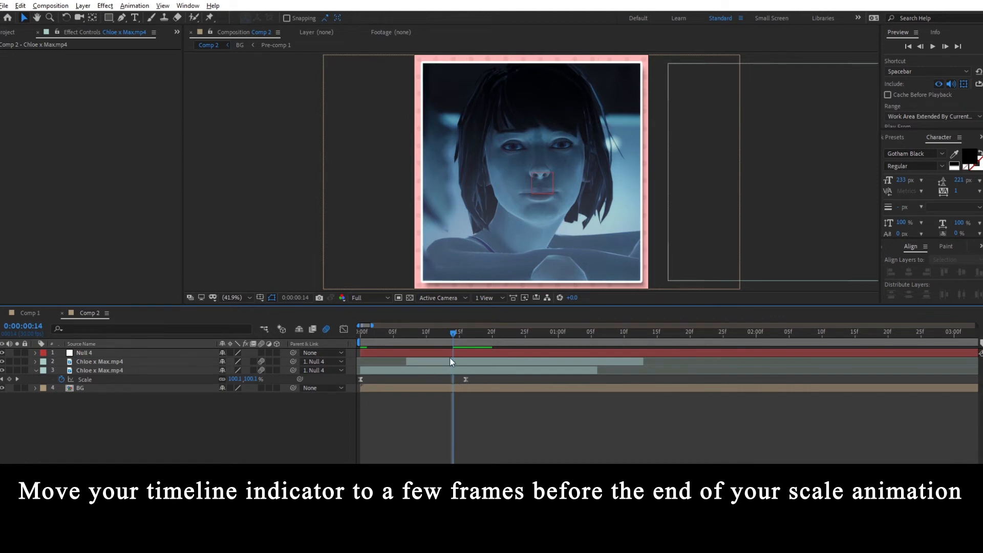
pyautogui.click(448, 354)
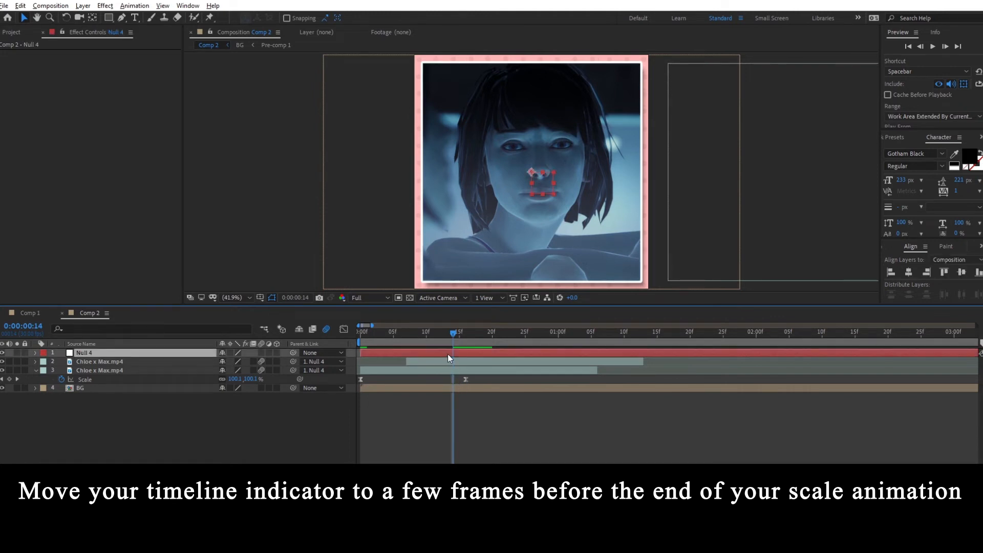
pyautogui.press('p')
pyautogui.click(62, 361)
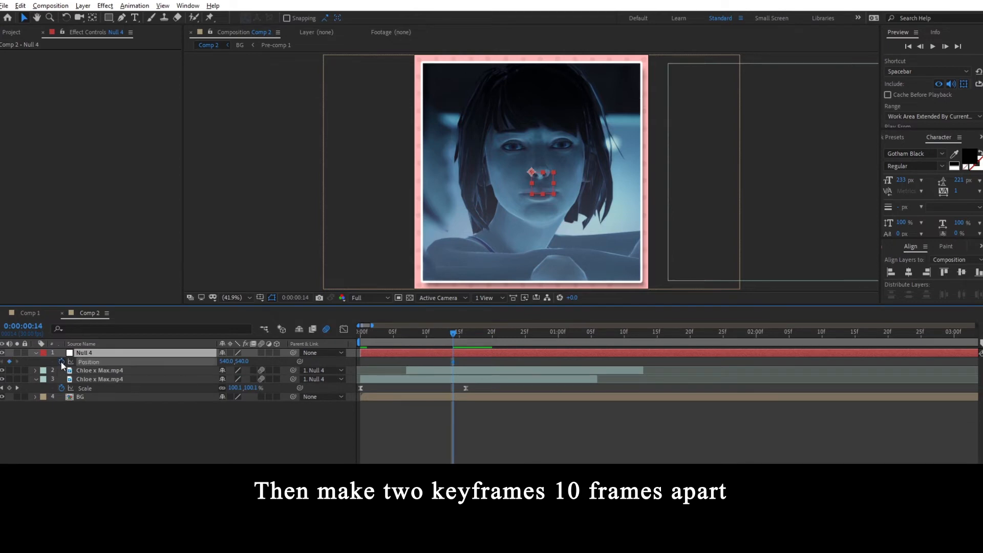
# - At frame 24, set the null's X position to -600 to centre the second clip, with the title/action safe guides turned on
pyautogui.hotkey('shift', 'pagedown')
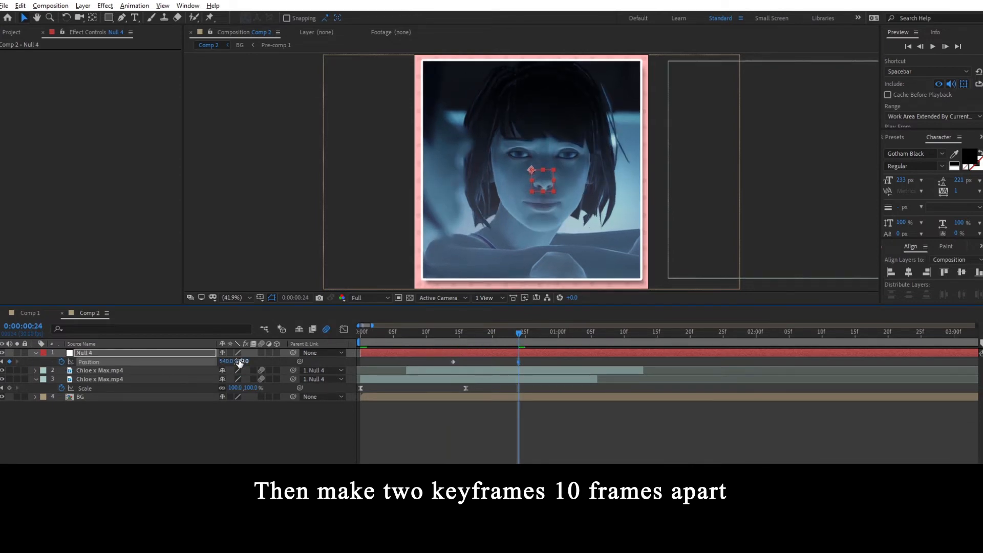
pyautogui.moveTo(225, 361); pyautogui.dragTo(0, 372)
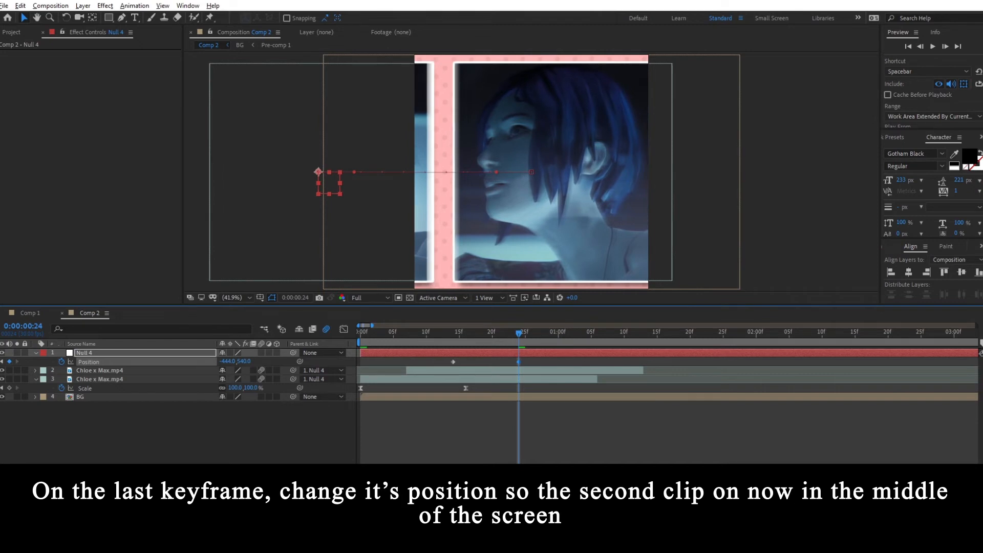
pyautogui.click(260, 297)
pyautogui.click(268, 309)
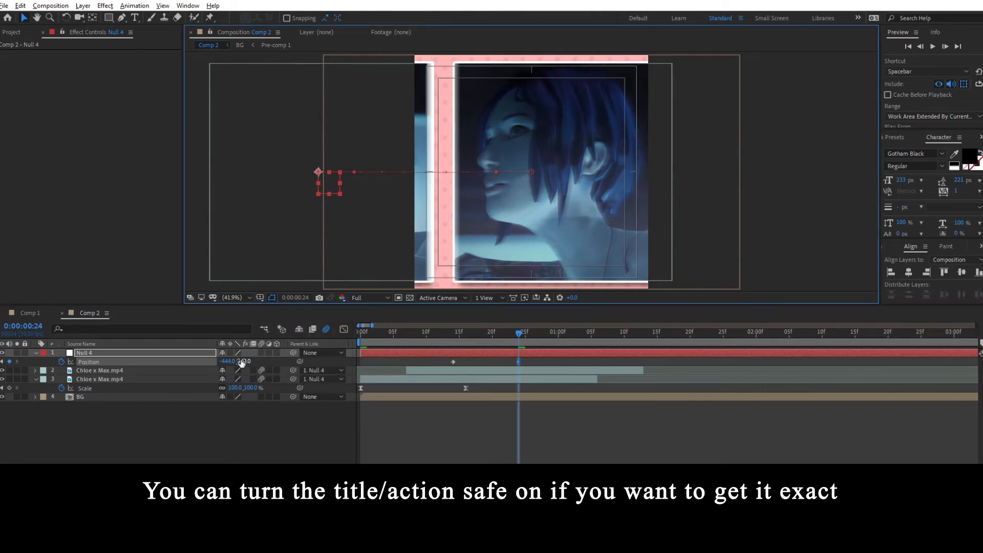
pyautogui.moveTo(228, 362); pyautogui.dragTo(152, 367)
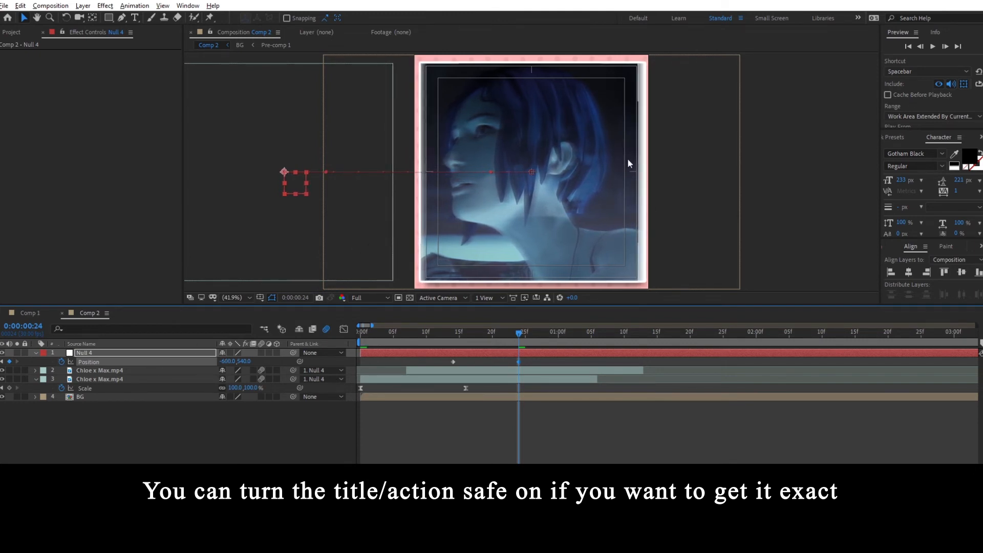
# - Easy ease the null's two Position keyframes, check the slide around frame 19, and open the graph editor
pyautogui.moveTo(537, 362); pyautogui.dragTo(437, 364)
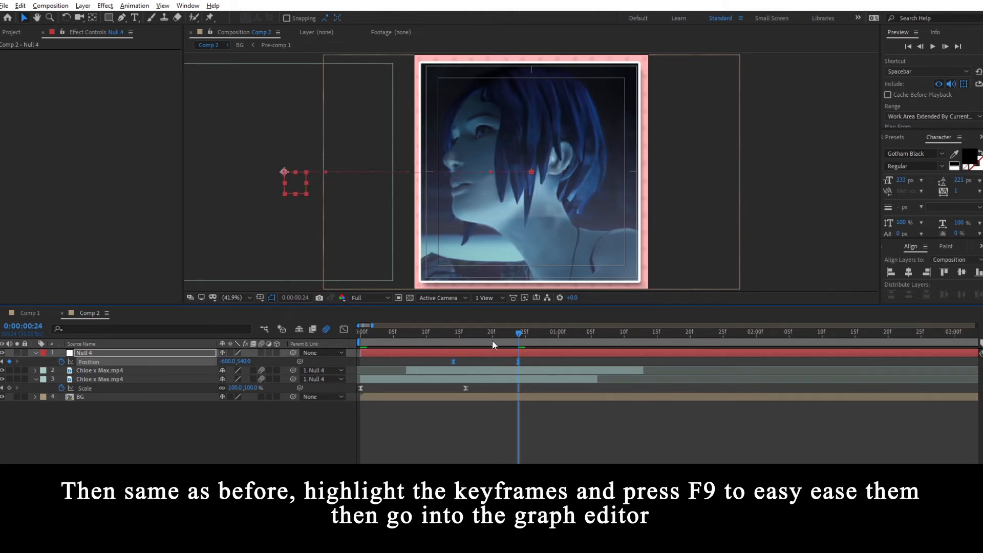
pyautogui.moveTo(494, 339); pyautogui.dragTo(462, 338)
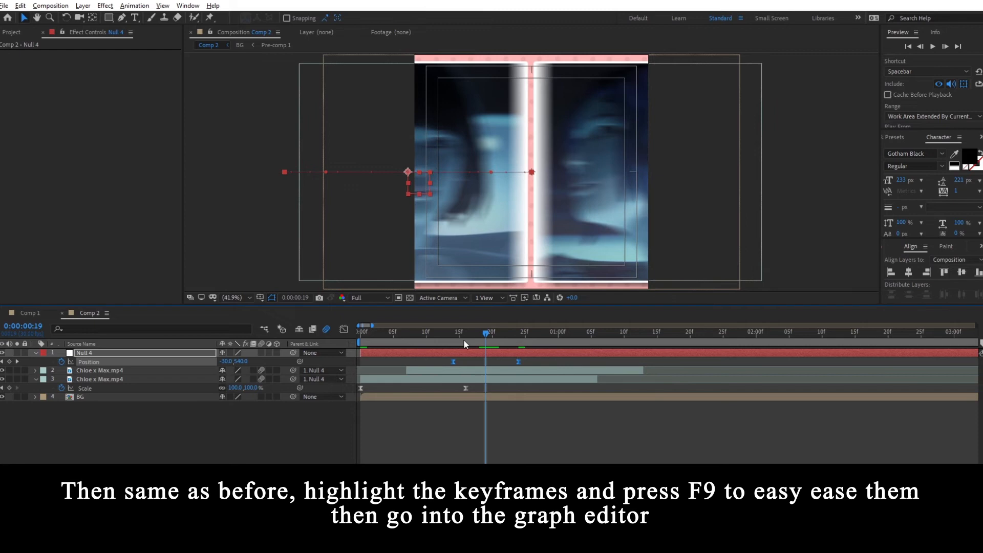
pyautogui.click(344, 330)
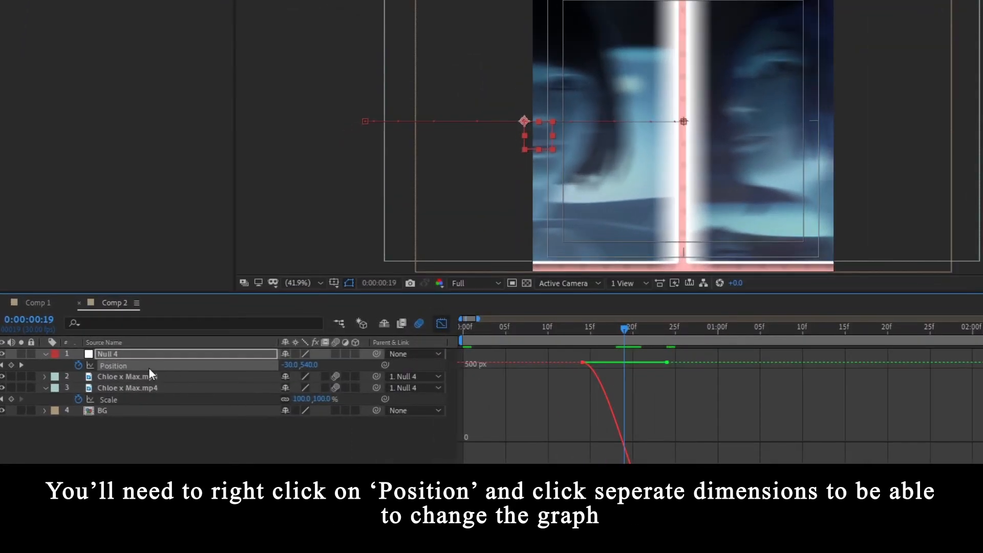
# - Separate the null's Position into X and Y dimensions and show only the X Position curve
pyautogui.click(149, 368)
pyautogui.rightClick(143, 369)
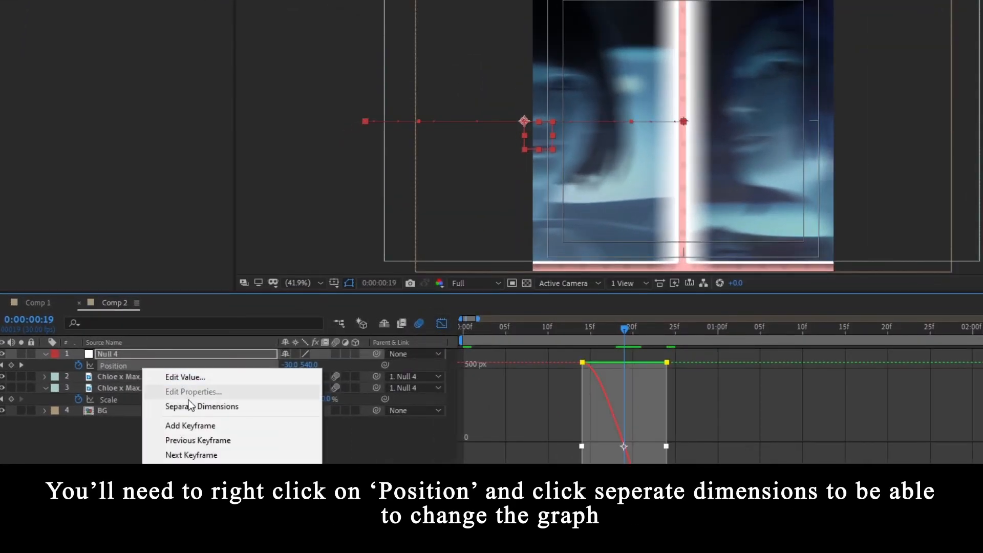
pyautogui.click(220, 407)
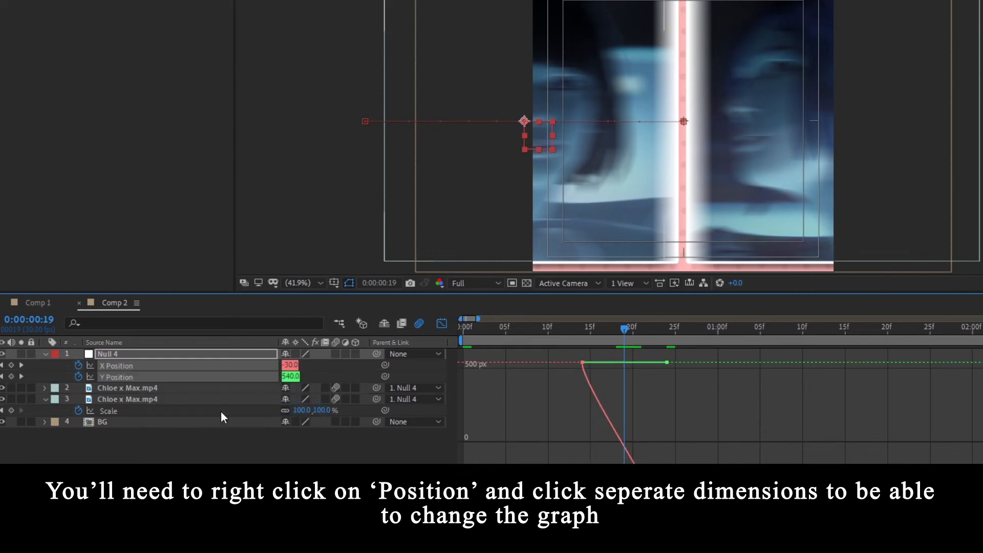
pyautogui.click(143, 367)
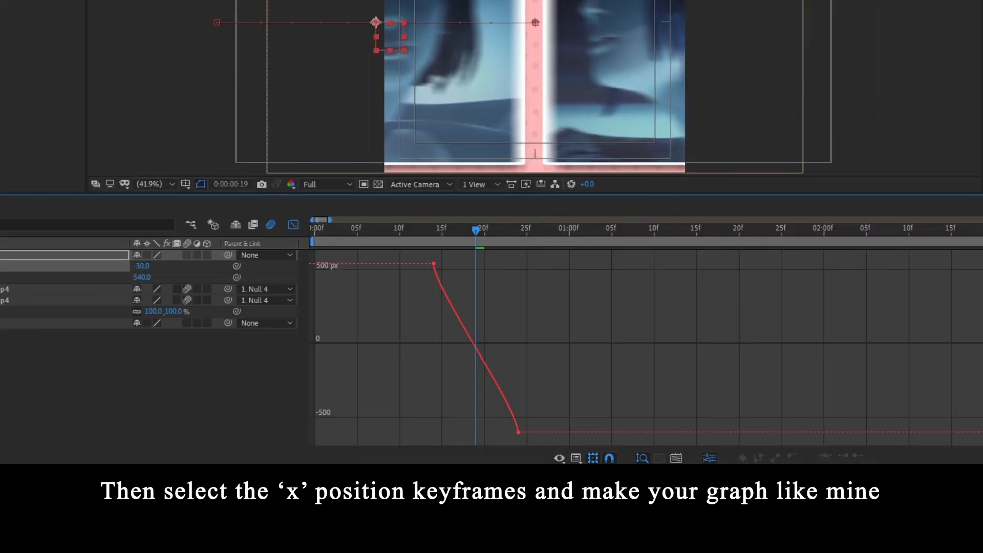
# - Reshape the X Position curve with a steep start and long ease-out, and move its last keyframe to frame 28
pyautogui.press('=')
pyautogui.press('=')
pyautogui.press('-')
pyautogui.press('-')
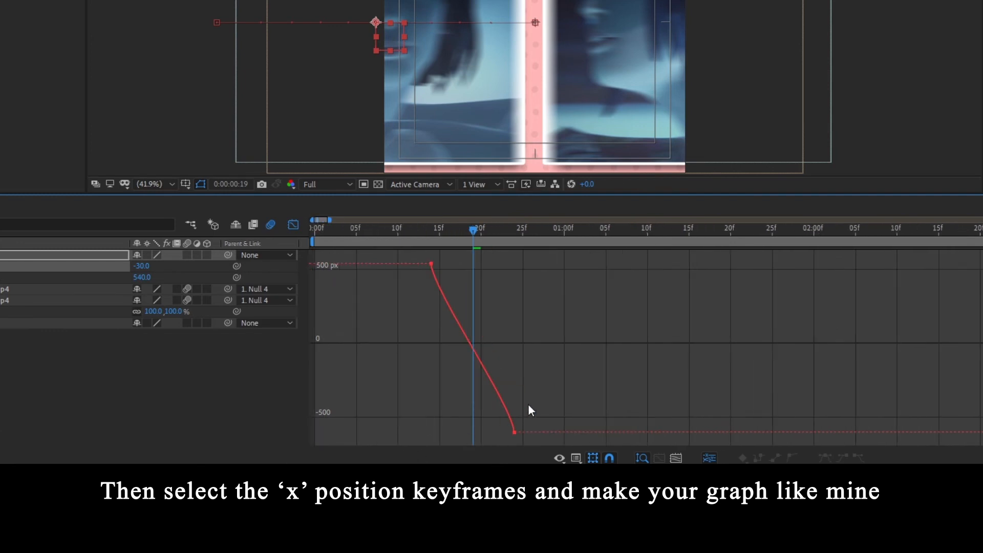
pyautogui.moveTo(583, 393); pyautogui.dragTo(467, 450)
pyautogui.moveTo(512, 406); pyautogui.dragTo(449, 424)
pyautogui.moveTo(433, 291); pyautogui.dragTo(433, 311)
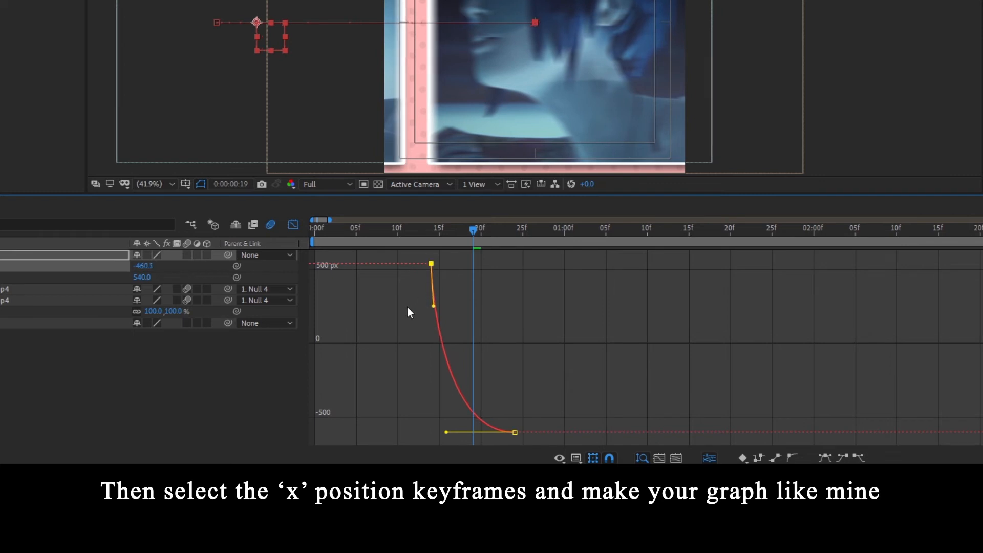
pyautogui.moveTo(514, 432); pyautogui.dragTo(547, 432)
# - Close the graph editor and scrub through the zoom and slide from frame 0 to 0:00:01:04
pyautogui.click(463, 231)
pyautogui.moveTo(463, 232); pyautogui.dragTo(314, 233)
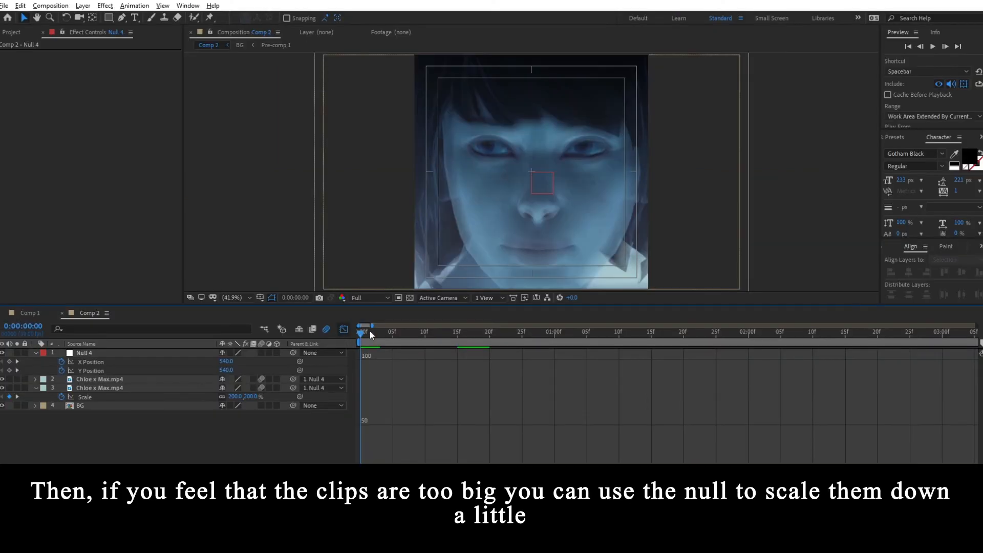
pyautogui.moveTo(370, 331); pyautogui.dragTo(581, 338)
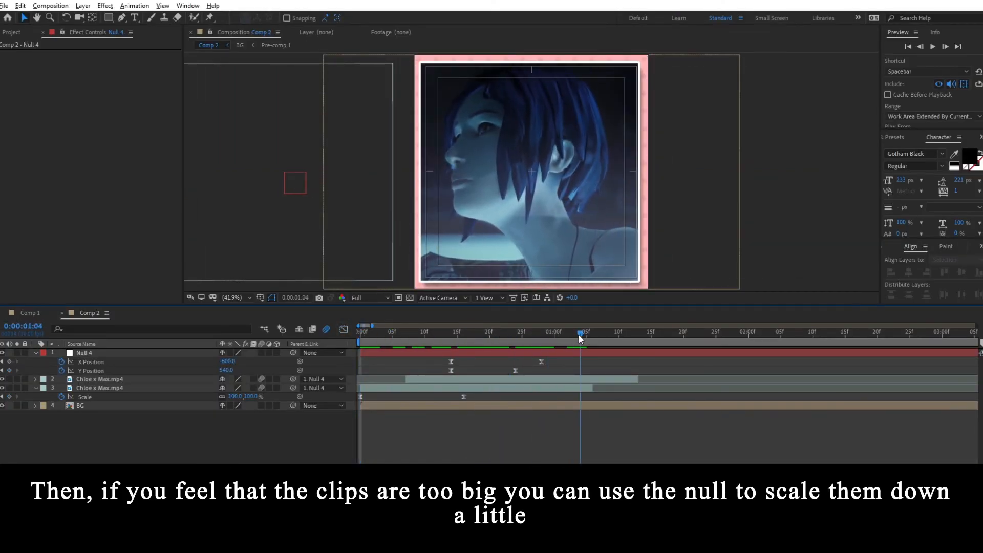
# - Scale the parent null to 87% at frame 12 to make both clips smaller
pyautogui.click(566, 351)
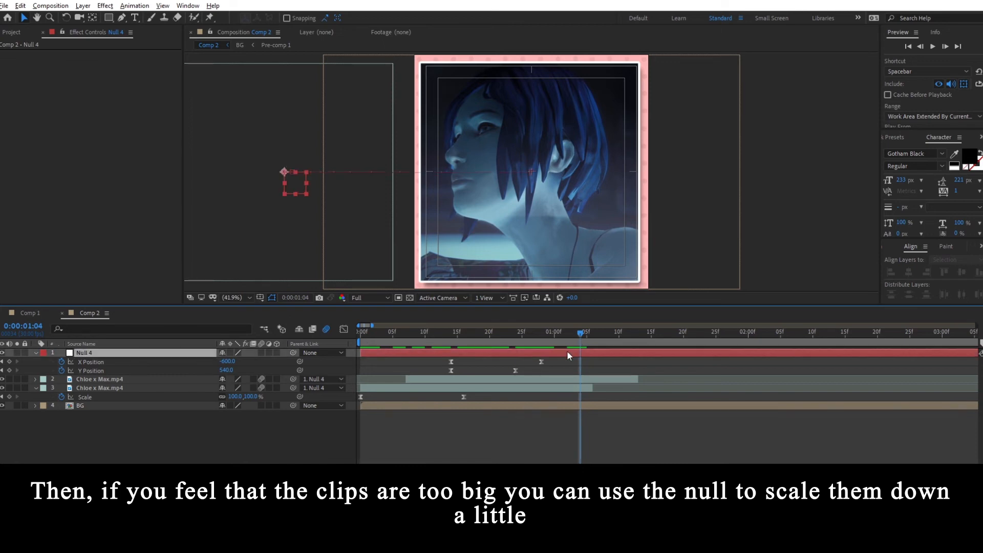
pyautogui.press('s')
pyautogui.moveTo(460, 334); pyautogui.dragTo(438, 335)
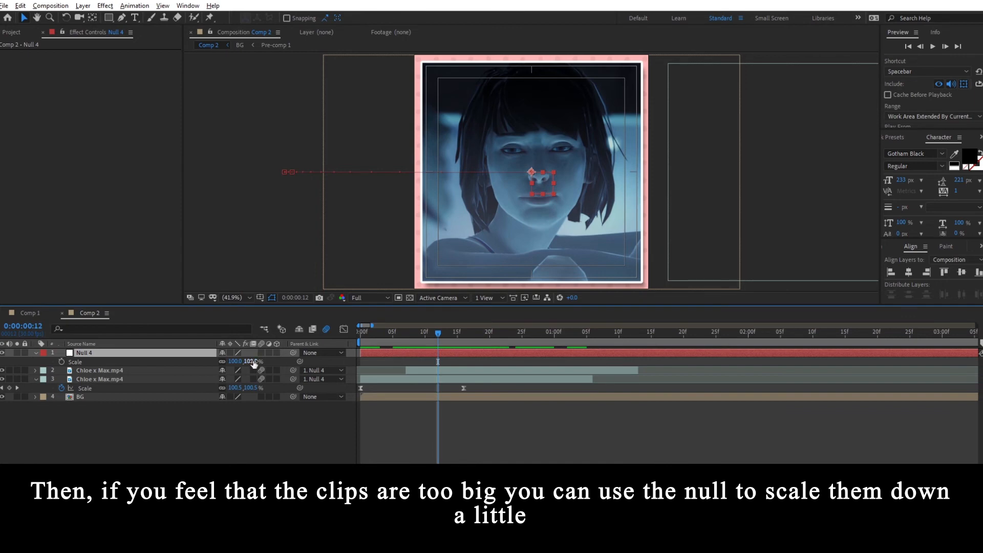
pyautogui.moveTo(254, 362); pyautogui.dragTo(246, 362)
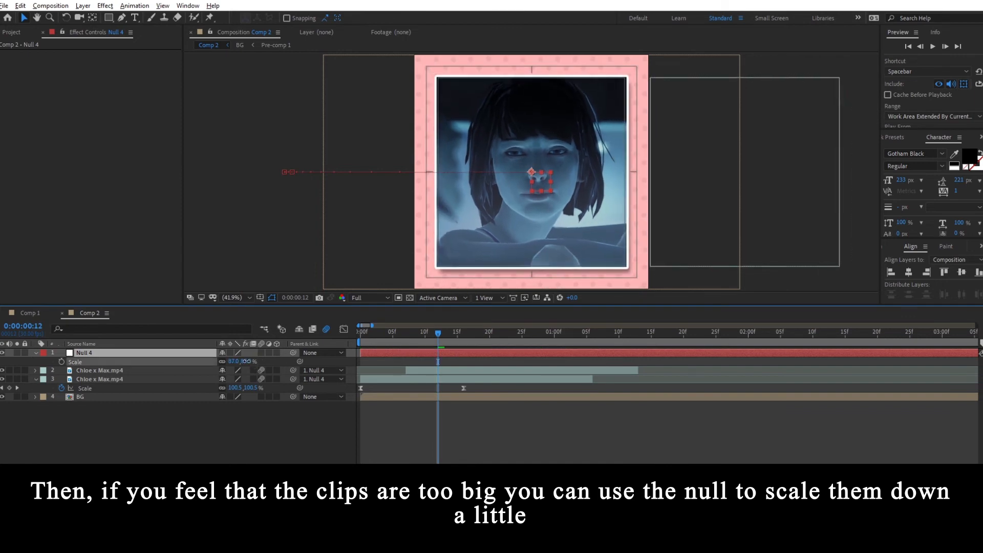
pyautogui.click(397, 425)
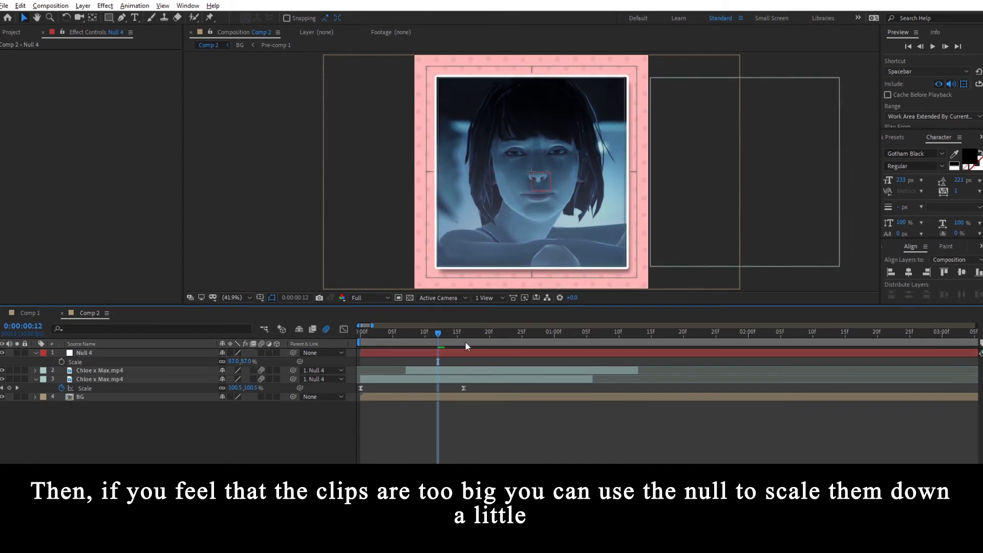
# - Set the parent null's X Position keyframe at frame 28 to -443 to recentre the second clip
pyautogui.moveTo(440, 337); pyautogui.dragTo(418, 339)
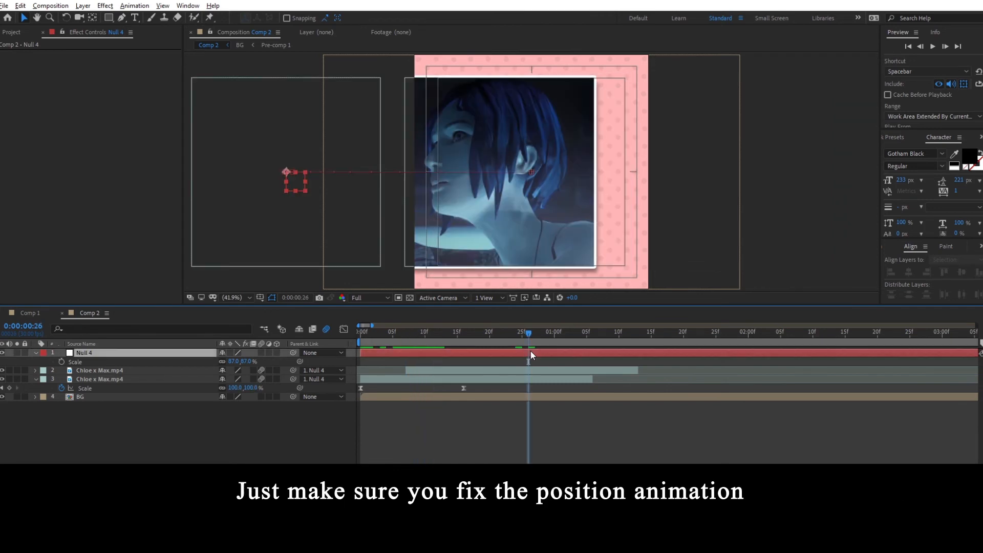
pyautogui.click(530, 351)
pyautogui.press('u')
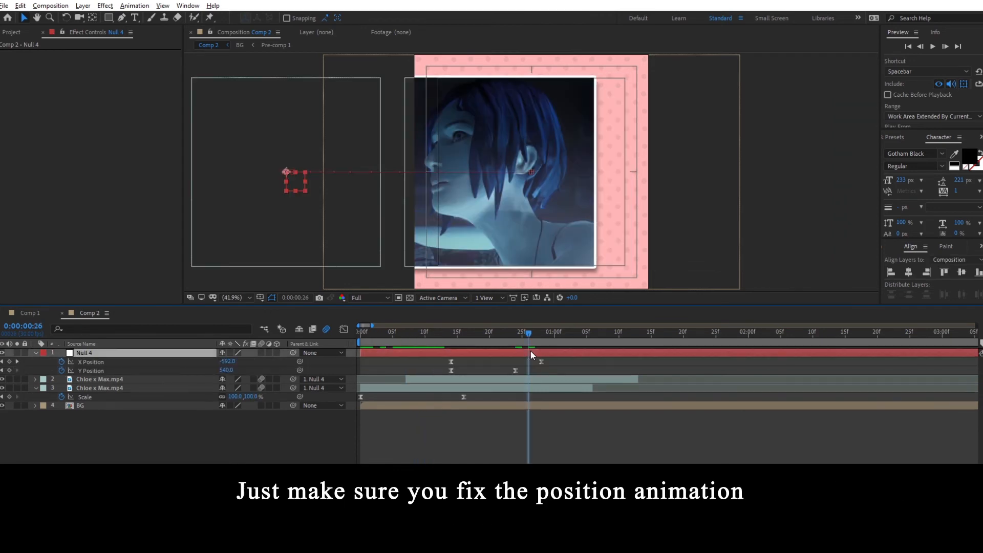
pyautogui.moveTo(529, 339); pyautogui.dragTo(538, 340)
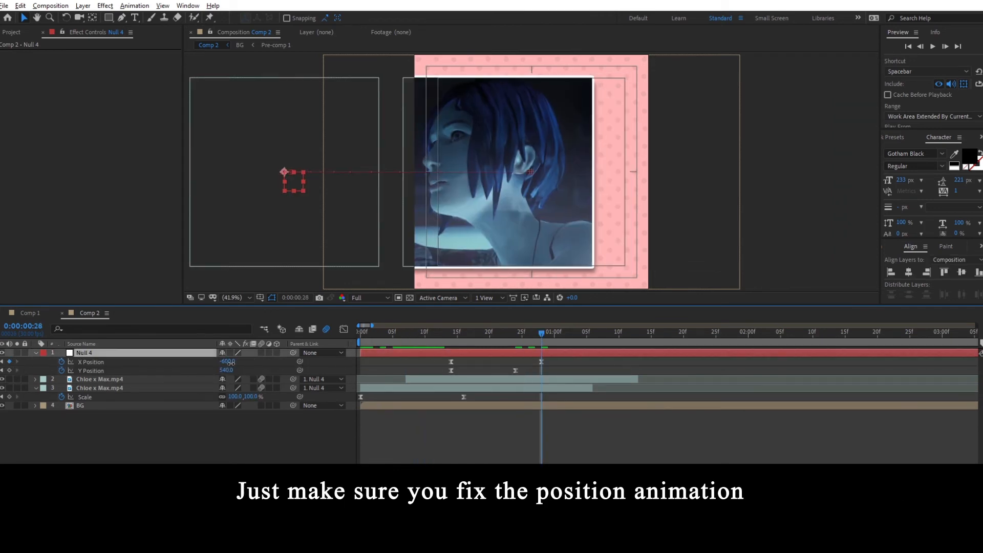
pyautogui.moveTo(231, 362); pyautogui.dragTo(312, 362)
pyautogui.click(540, 334)
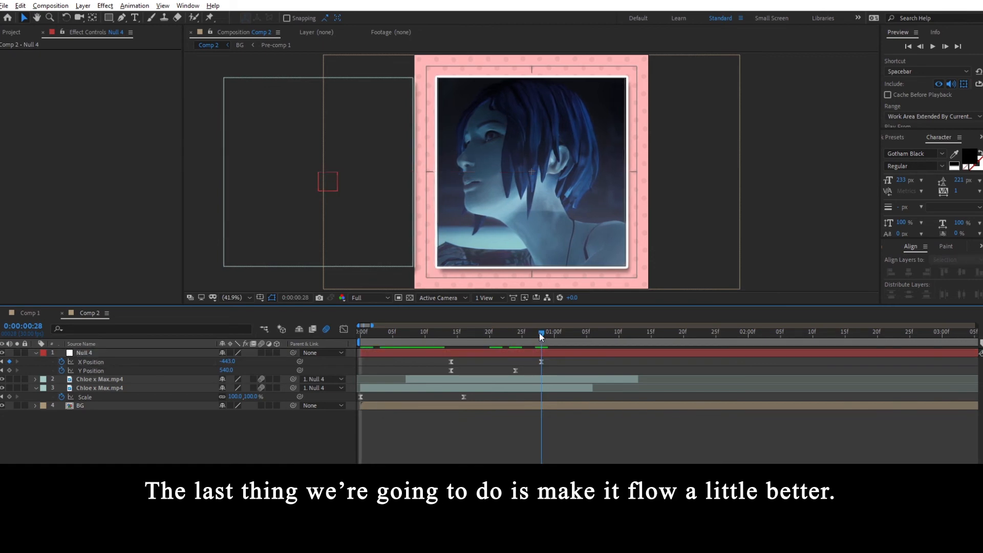
pyautogui.moveTo(541, 332)
pyautogui.mouseDown()
pyautogui.moveTo(383, 337)
pyautogui.moveTo(539, 336)
pyautogui.mouseUp()
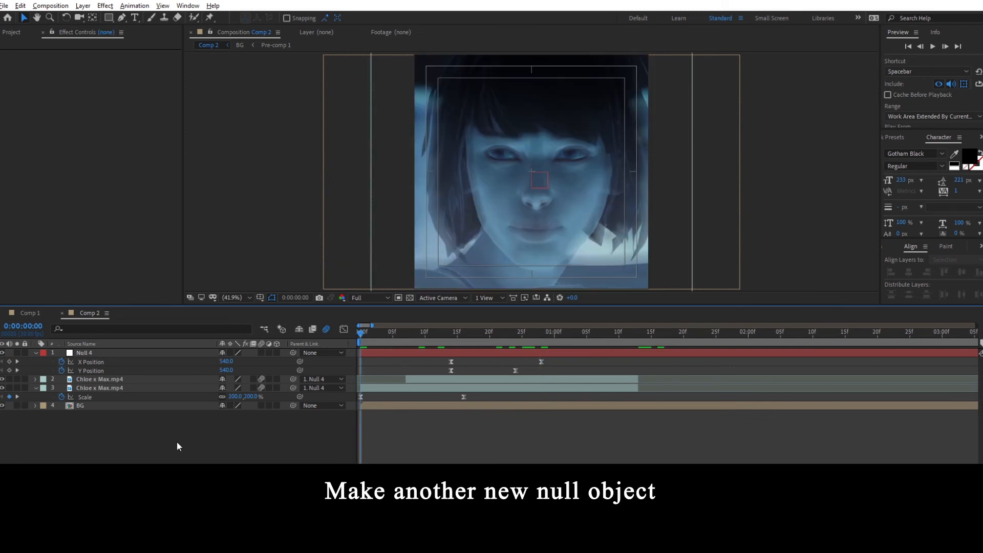
# - Add a second null object to the composition
pyautogui.rightClick(183, 443)
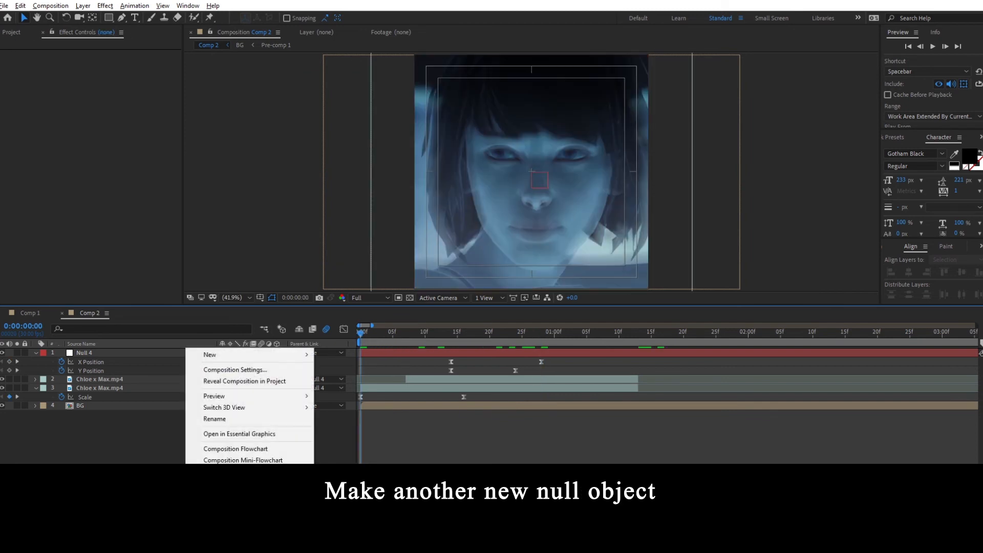
pyautogui.moveTo(230, 357)
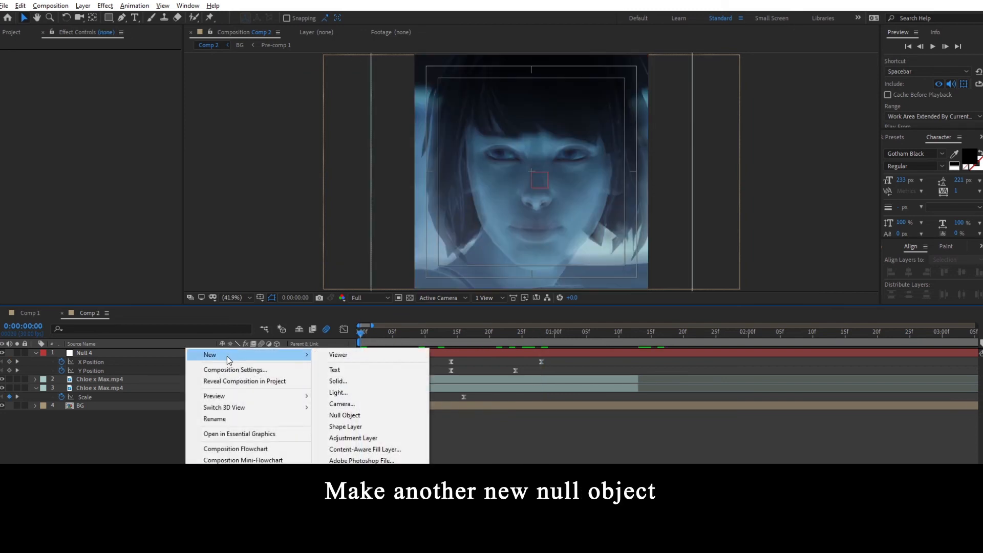
pyautogui.click(365, 414)
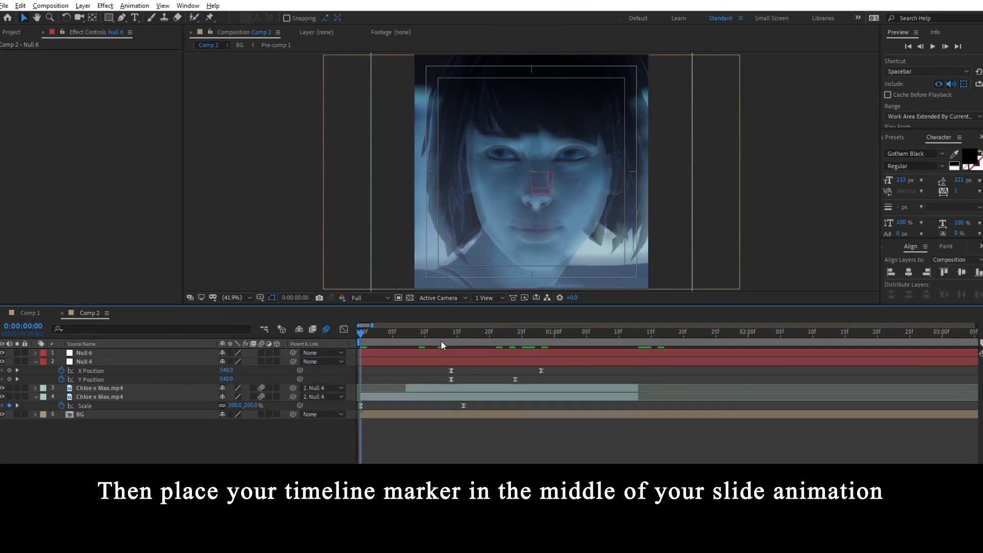
# - At frame 17, mid-slide, move the new null so its anchor point sits in the gap between the two clips
pyautogui.moveTo(439, 333); pyautogui.dragTo(471, 337)
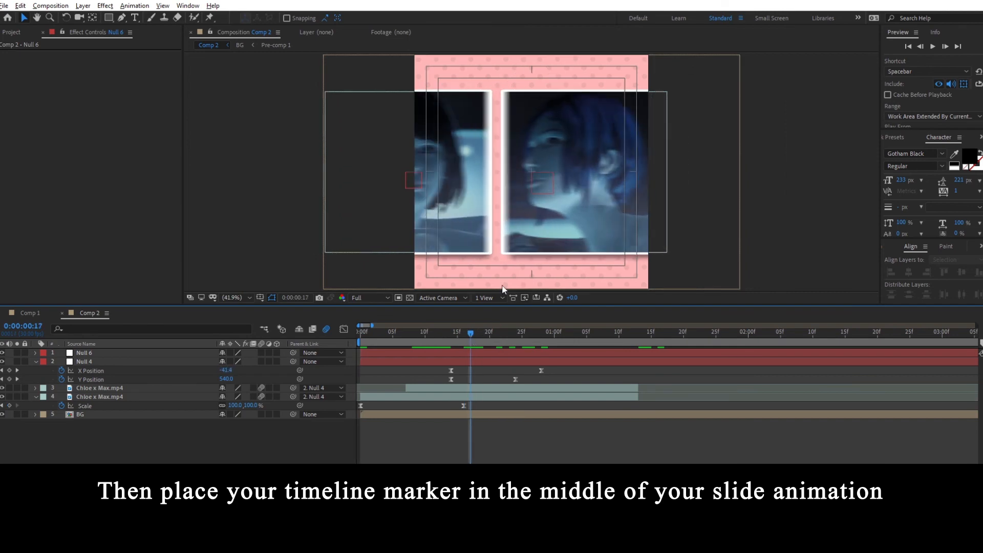
pyautogui.click(484, 353)
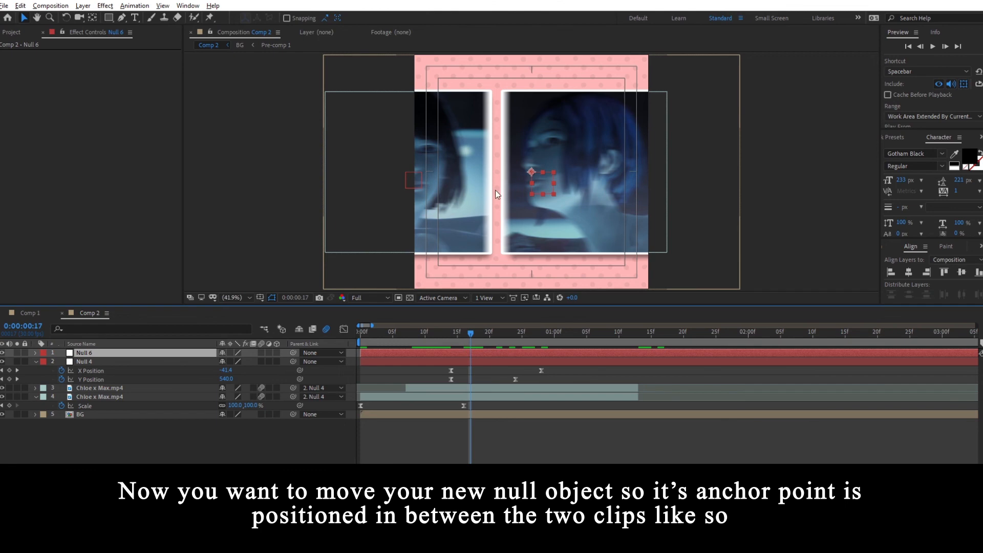
pyautogui.scroll(1, 496, 193)
pyautogui.moveTo(538, 185); pyautogui.dragTo(500, 194)
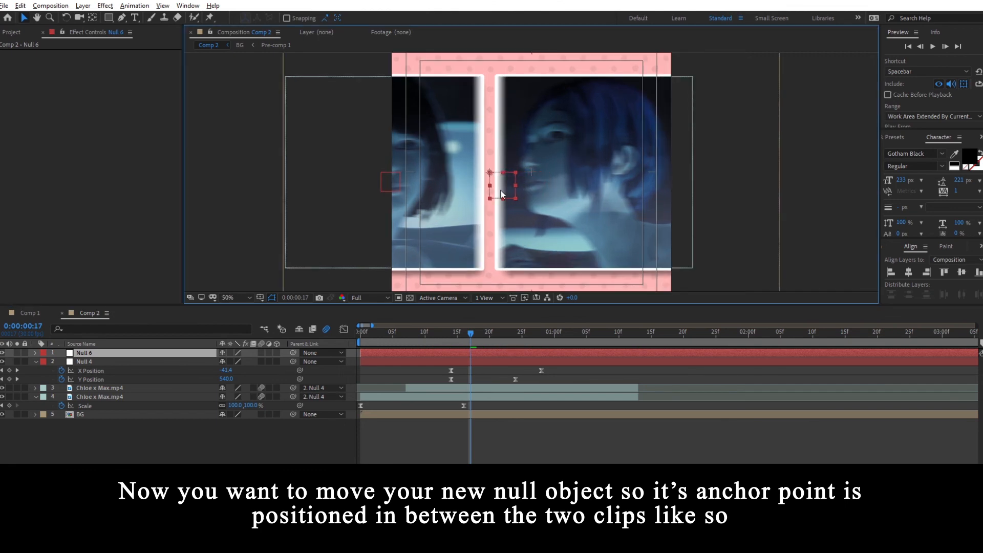
pyautogui.press('Return')
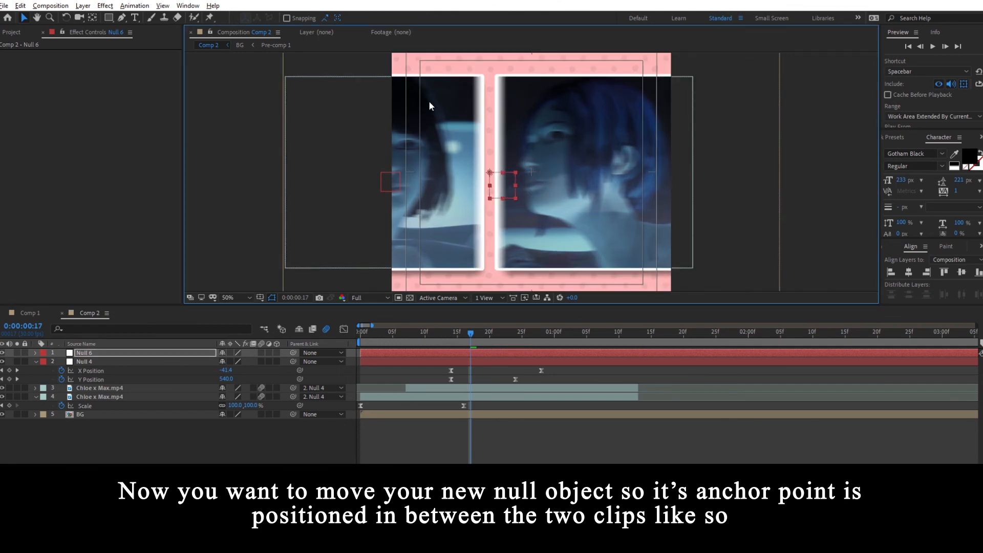
# - Parent the old null, Null 4, to the new null, Null 6
pyautogui.click(456, 361)
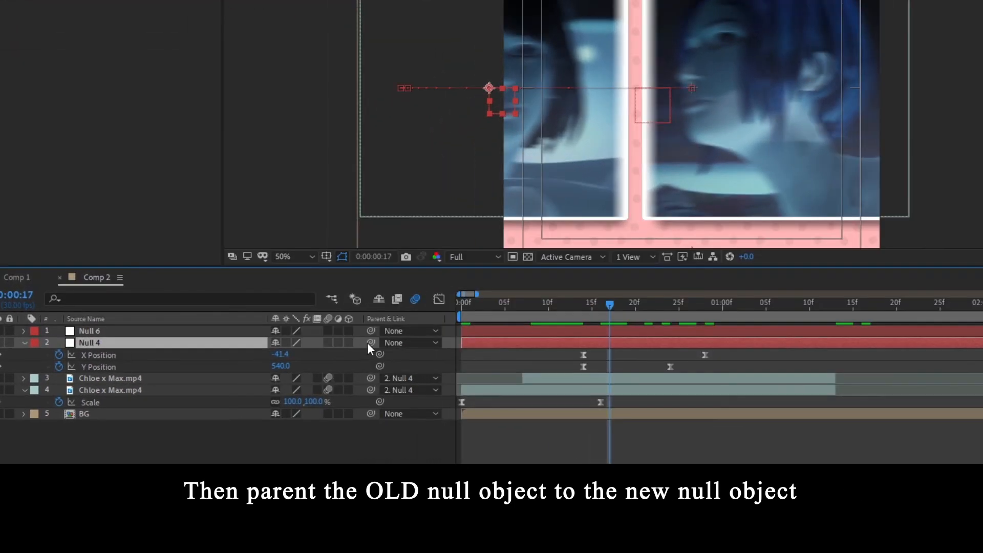
pyautogui.moveTo(293, 361); pyautogui.dragTo(145, 334)
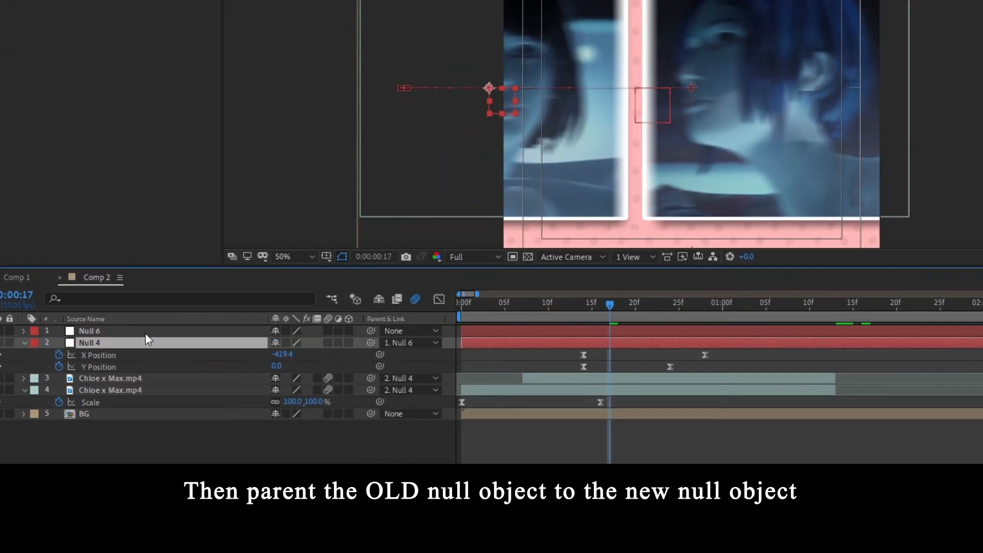
# - Add a Scale keyframe to the new null and place it at frame 0 of the composition
pyautogui.click(143, 332)
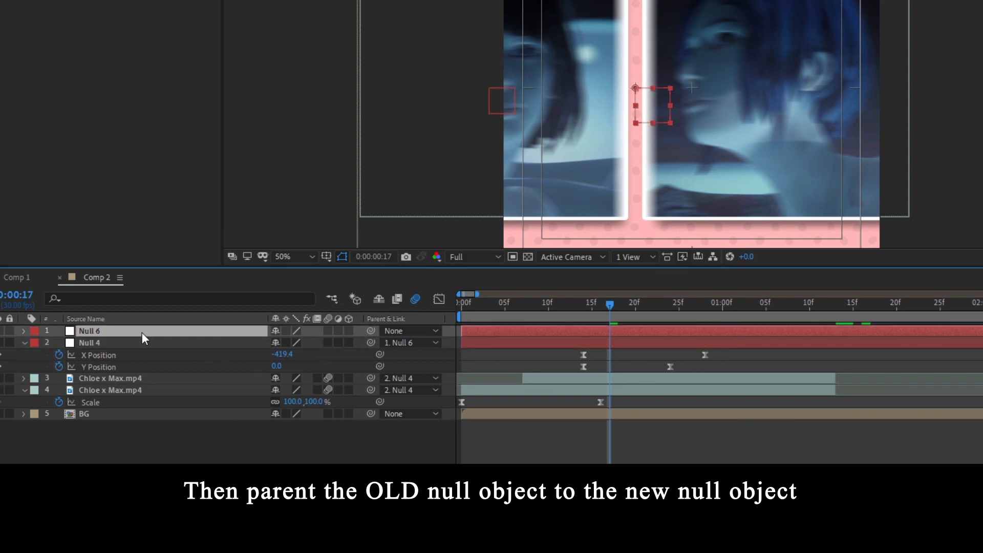
pyautogui.press('s')
pyautogui.click(68, 347)
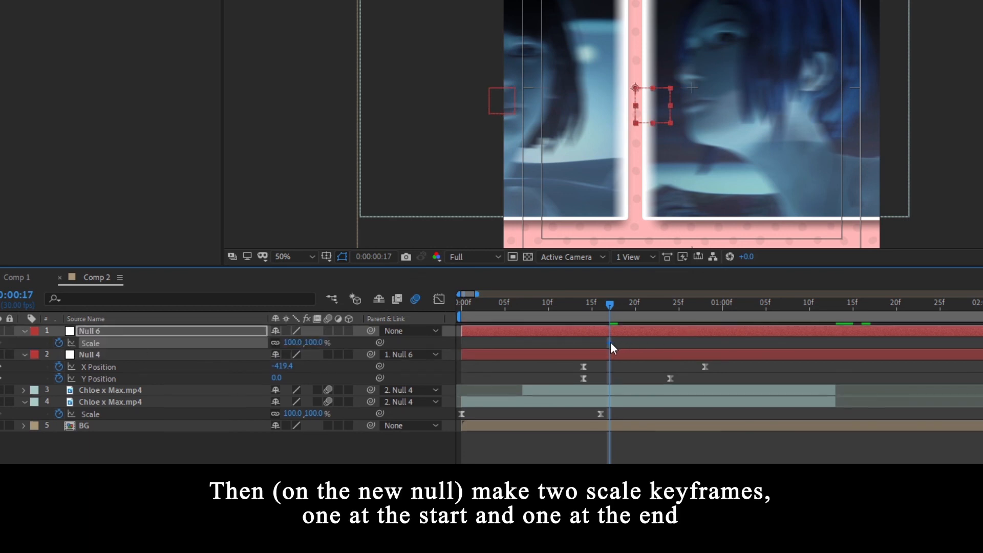
pyautogui.moveTo(512, 347); pyautogui.dragTo(460, 347)
# - Keyframe the new null's Scale at 91% where the clips end and trim the work area to that point
pyautogui.moveTo(735, 317); pyautogui.dragTo(826, 316)
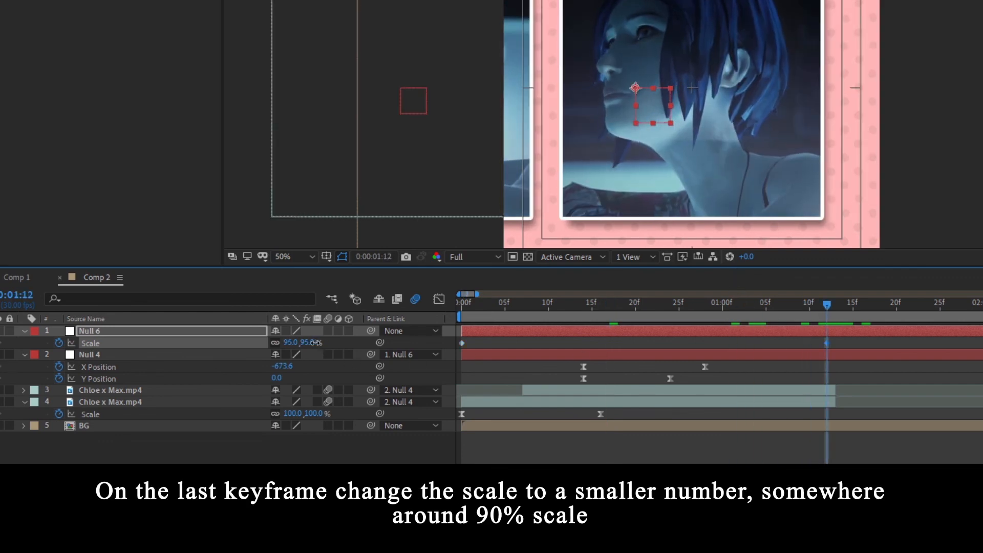
pyautogui.moveTo(318, 342); pyautogui.dragTo(311, 343)
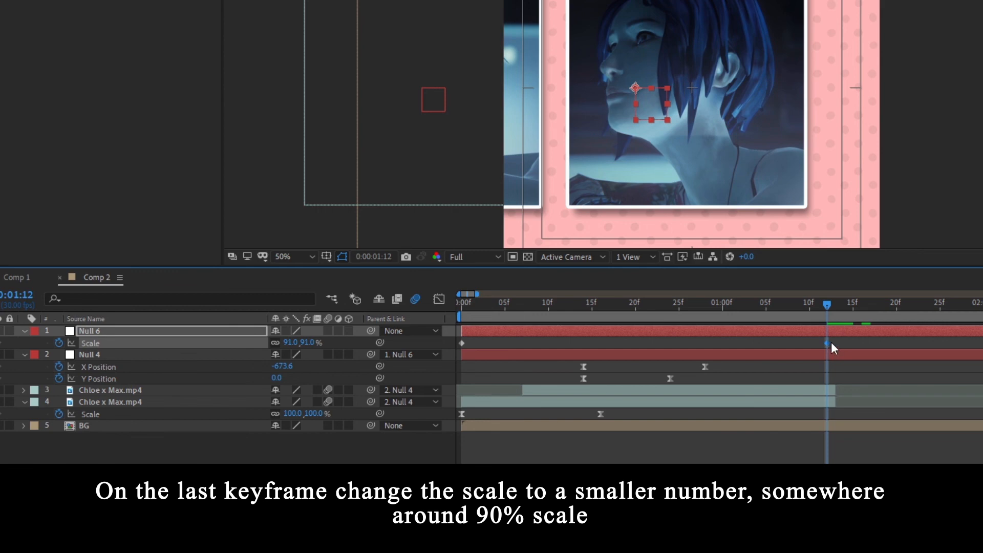
pyautogui.moveTo(830, 343); pyautogui.dragTo(833, 342)
pyautogui.press('n')
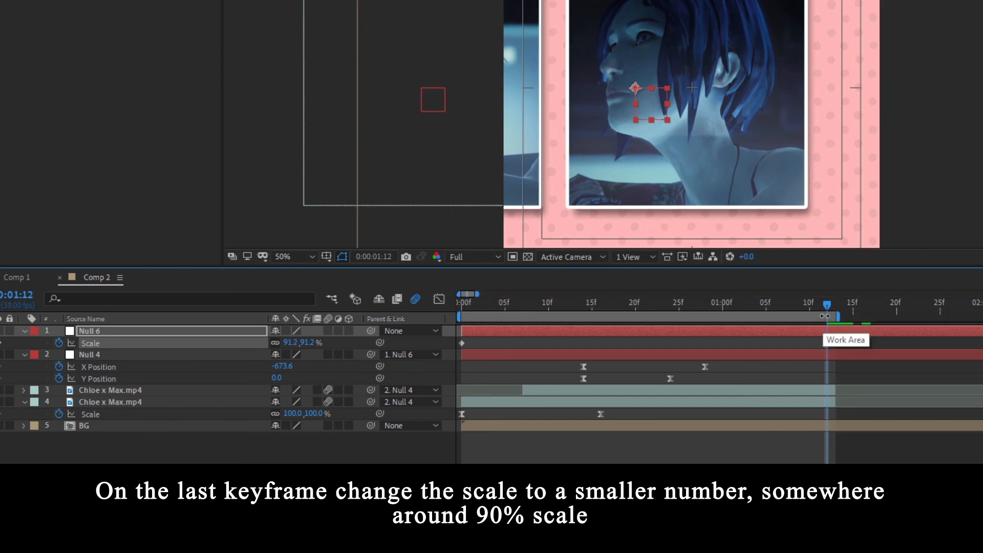